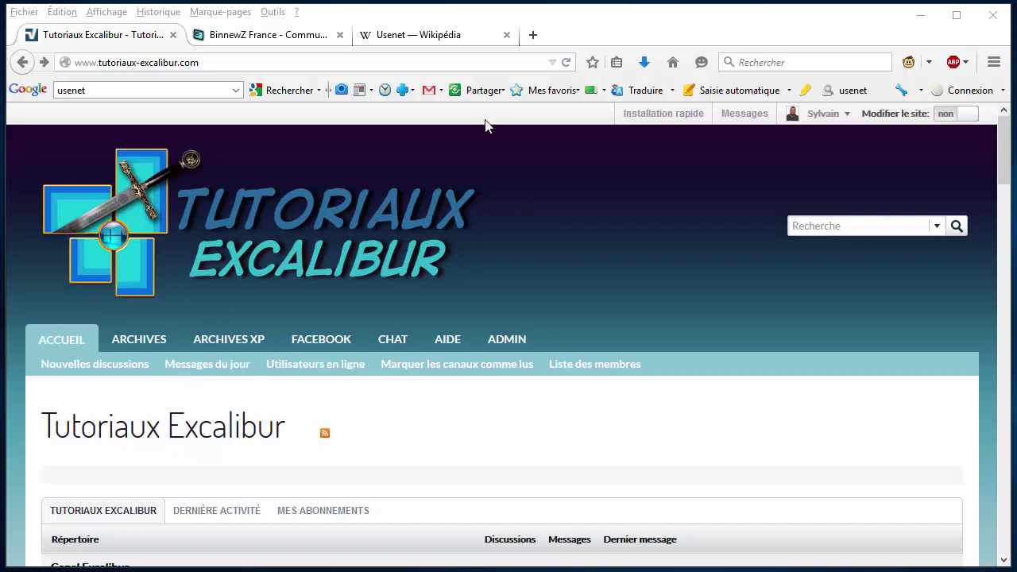
Step: View the Wikipedia article on Usenet, and open the Films listing on the BinnewZ France site
{"action": "left_click", "coordinate": [439, 37]}
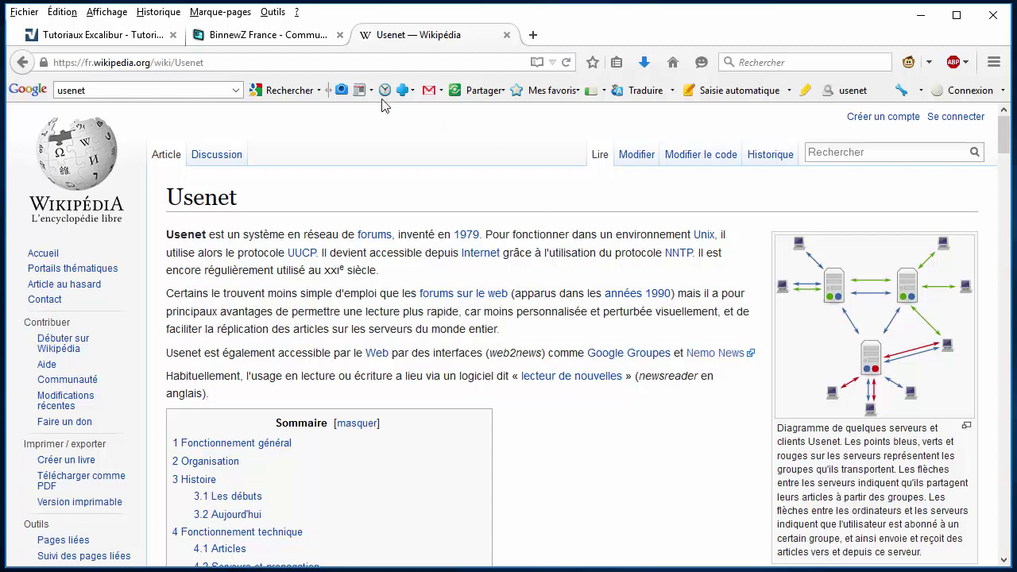
{"action": "left_click", "coordinate": [292, 44]}
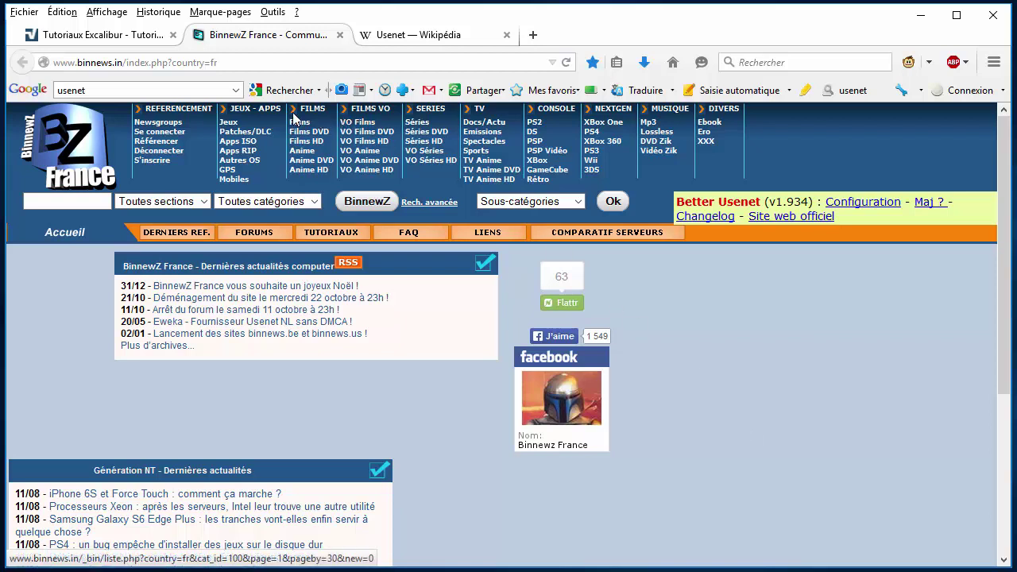
{"action": "left_click", "coordinate": [302, 132]}
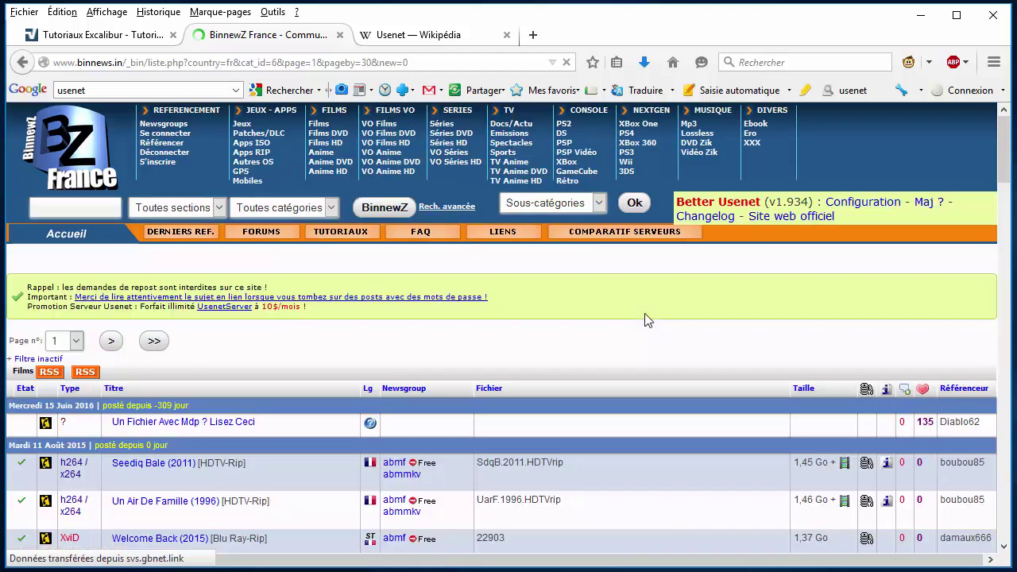
Step: Copy the address of the BinnewZ Films listing and load it in the built-in web browser of NiouzeFire+
{"action": "left_click", "coordinate": [235, 62]}
{"action": "key", "text": "ctrl+c"}
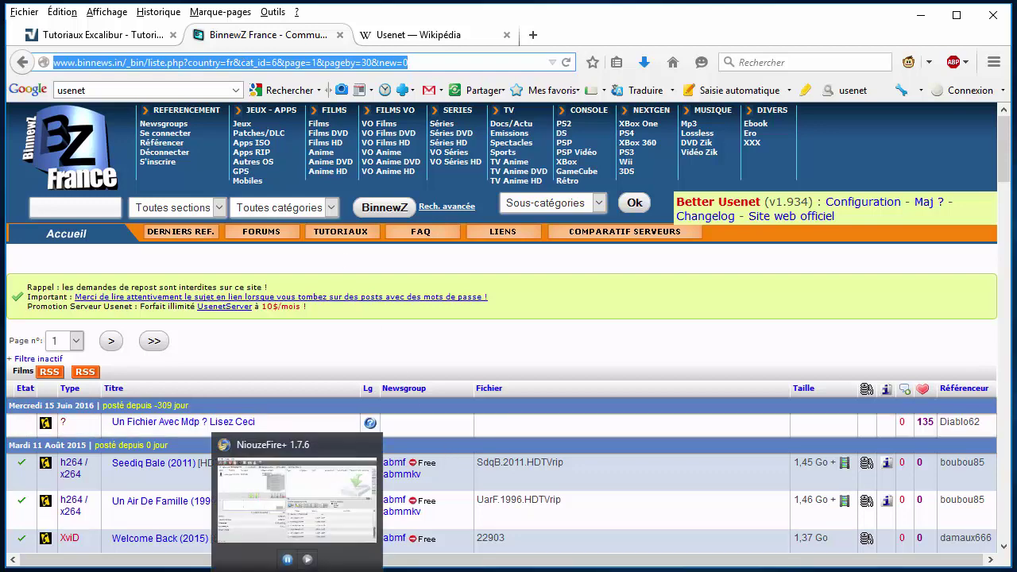
{"action": "left_click", "coordinate": [297, 571]}
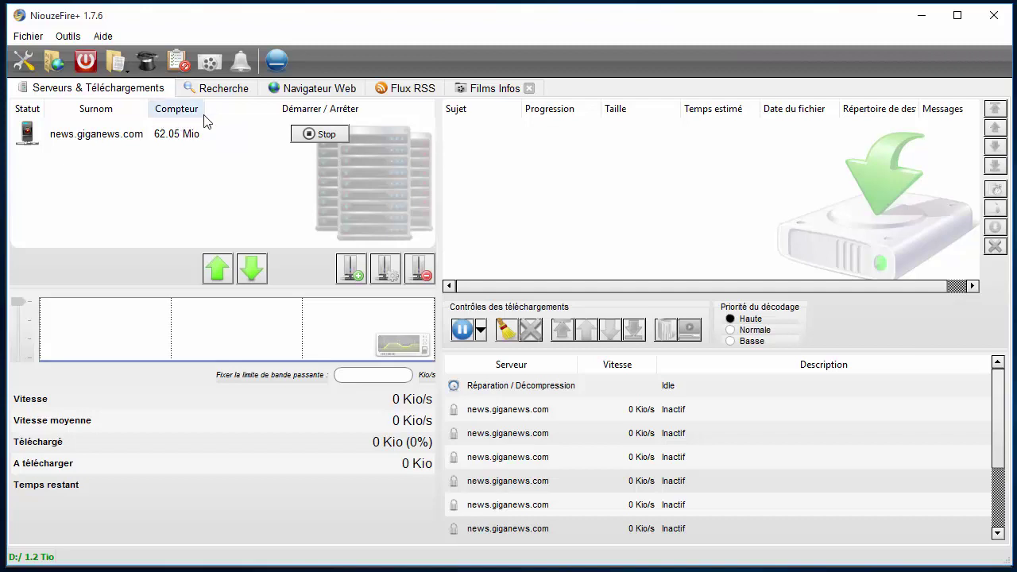
{"action": "left_click", "coordinate": [328, 89]}
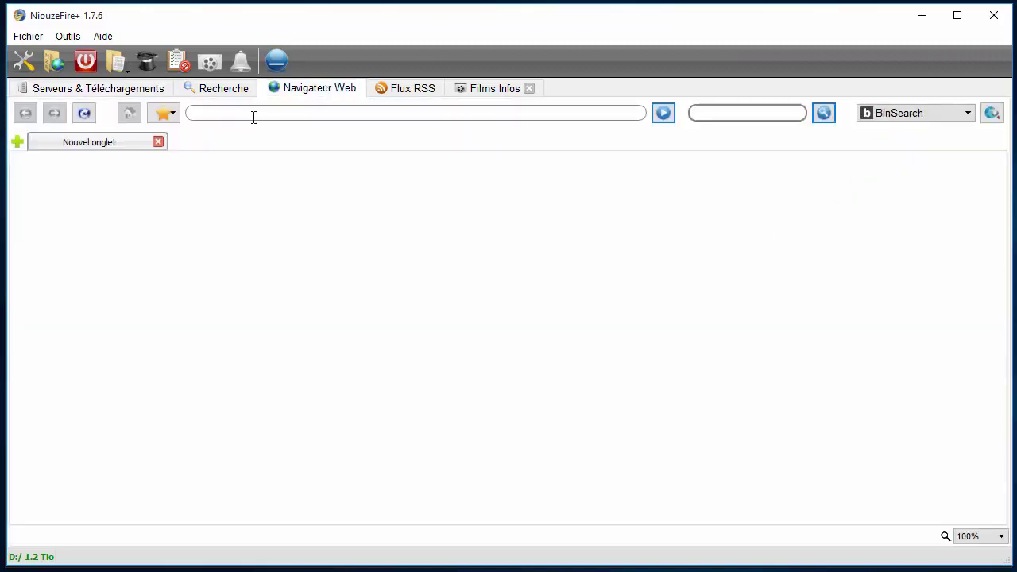
{"action": "key", "text": "ctrl+v"}
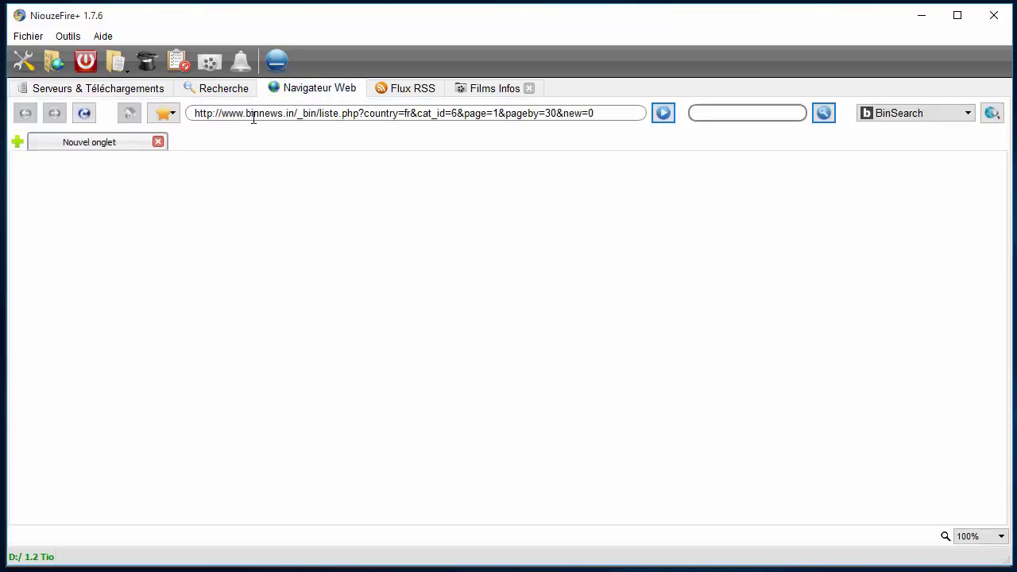
{"action": "left_click", "coordinate": [663, 113]}
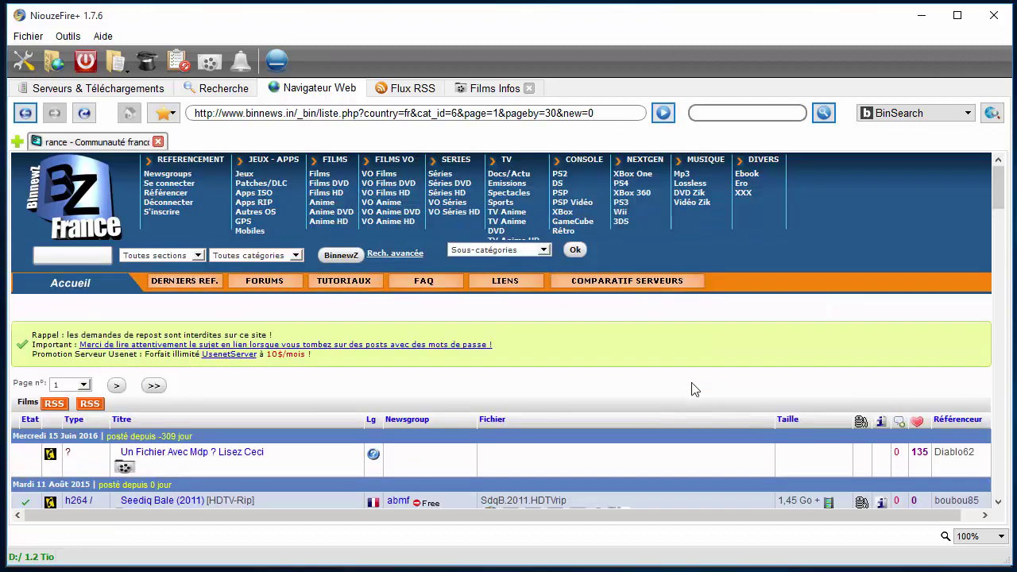
Step: Look through the film entries and their search-engine links in NiouzeFire+, and return to Firefox
{"action": "scroll", "coordinate": [691, 389], "scroll_direction": "down", "scroll_amount": 3}
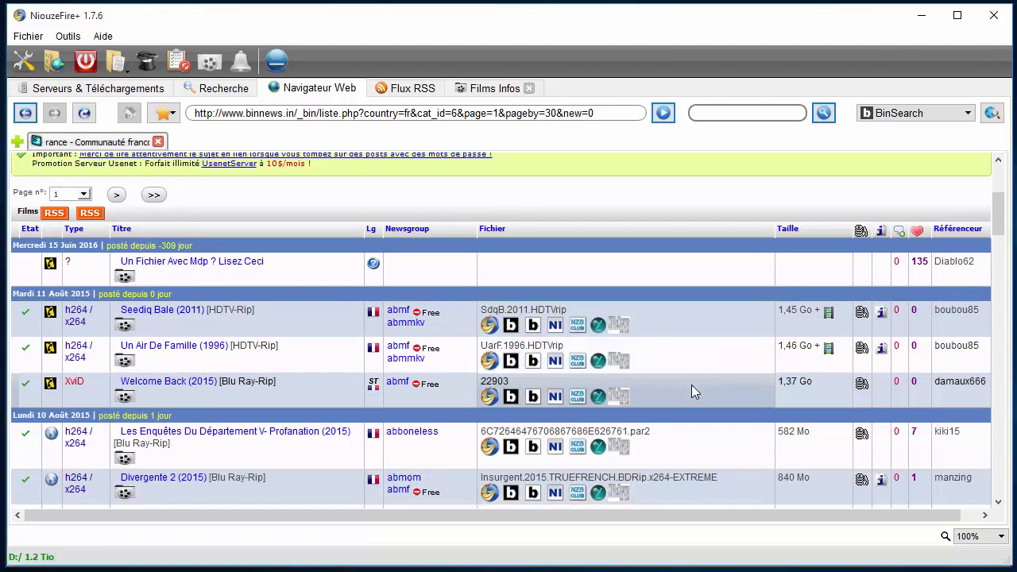
{"action": "scroll", "coordinate": [525, 435], "scroll_direction": "down", "scroll_amount": 3}
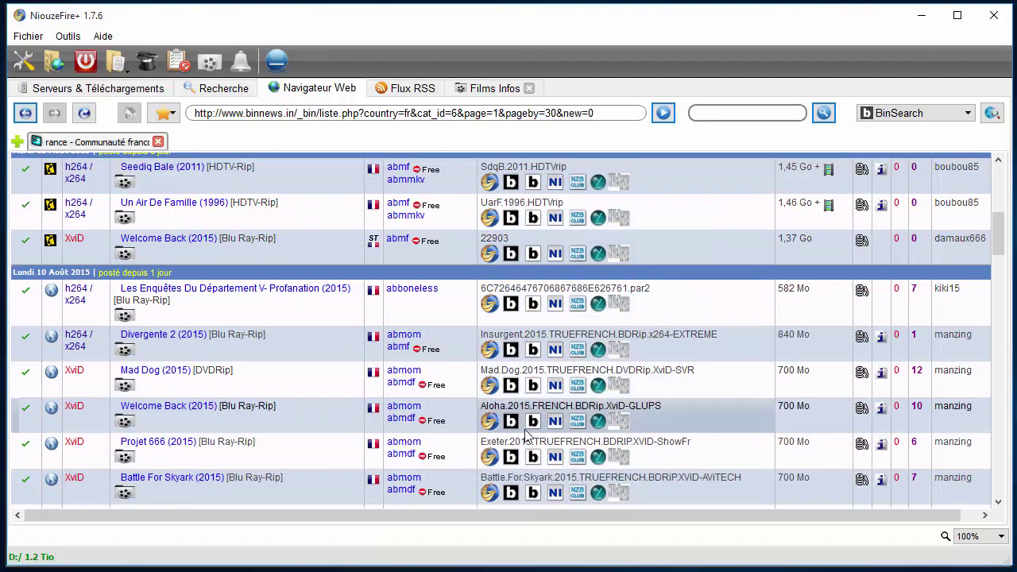
{"action": "scroll", "coordinate": [525, 434], "scroll_direction": "up", "scroll_amount": 3}
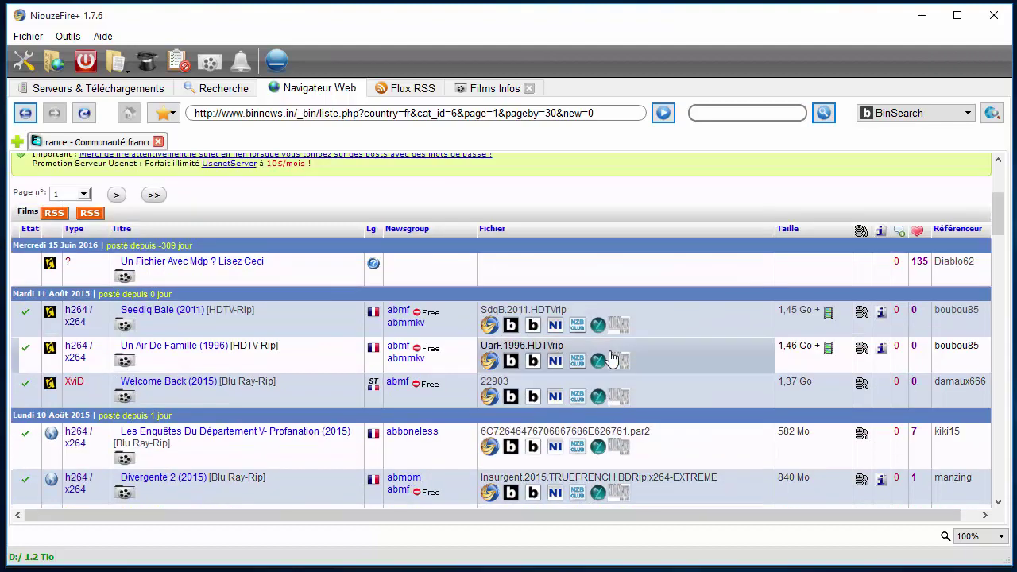
{"action": "left_click", "coordinate": [921, 20]}
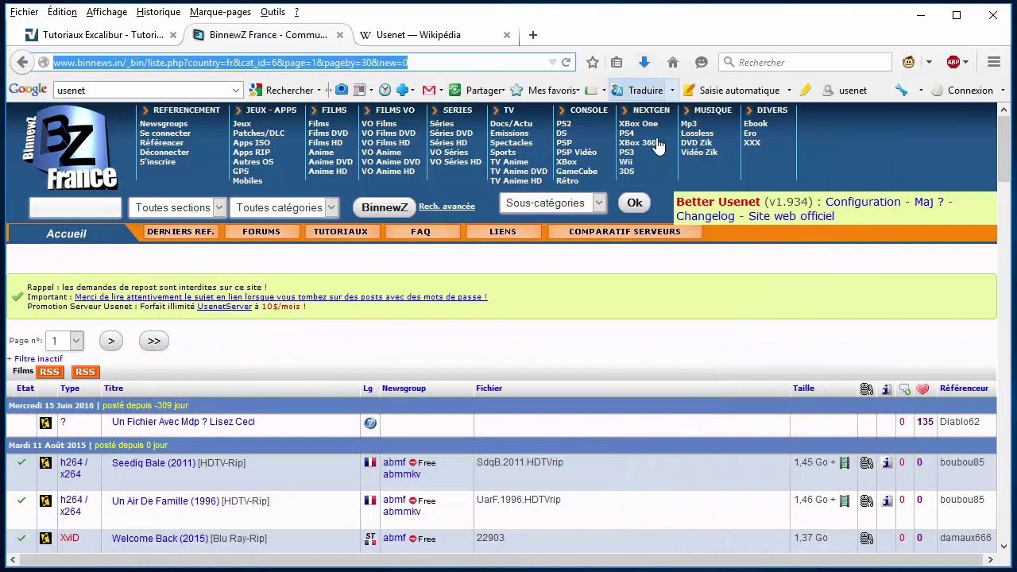
Step: Read the NFO of the Terminator Genisys (2015) WebRip in the film listing and close it
{"action": "scroll", "coordinate": [318, 397], "scroll_direction": "down", "scroll_amount": 6}
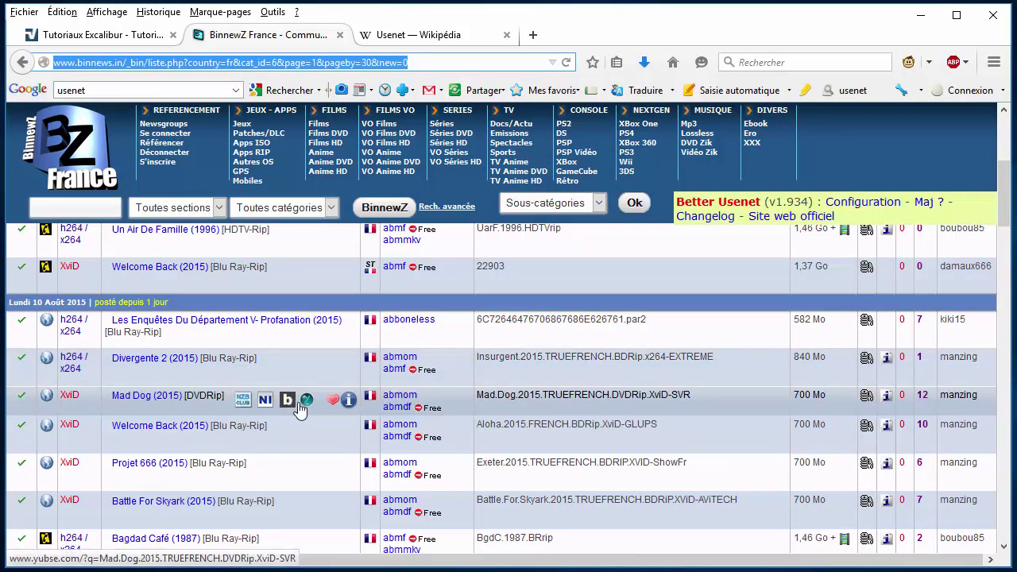
{"action": "scroll", "coordinate": [296, 410], "scroll_direction": "down", "scroll_amount": 4}
{"action": "scroll", "coordinate": [298, 409], "scroll_direction": "down", "scroll_amount": 2}
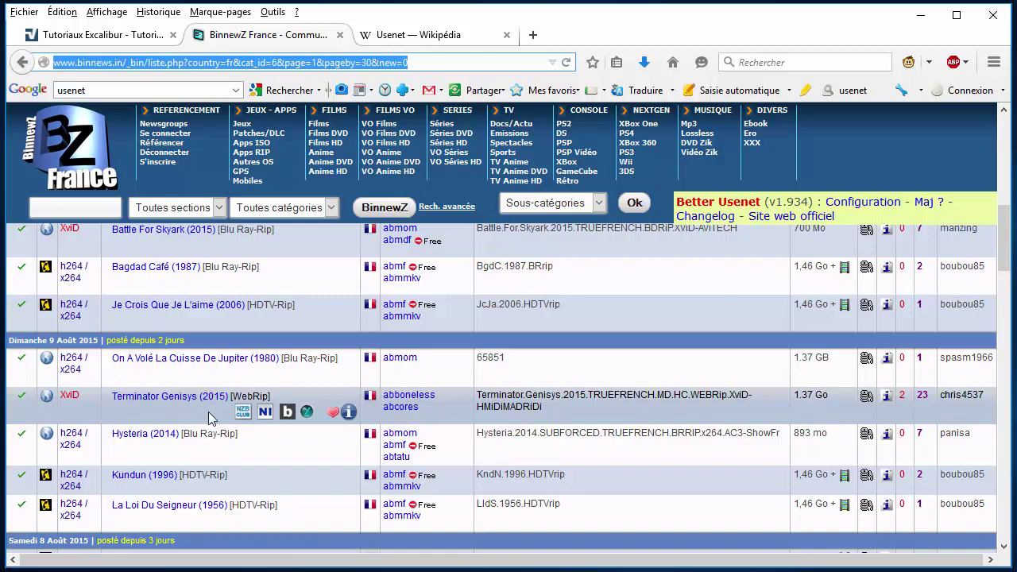
{"action": "left_click", "coordinate": [886, 395]}
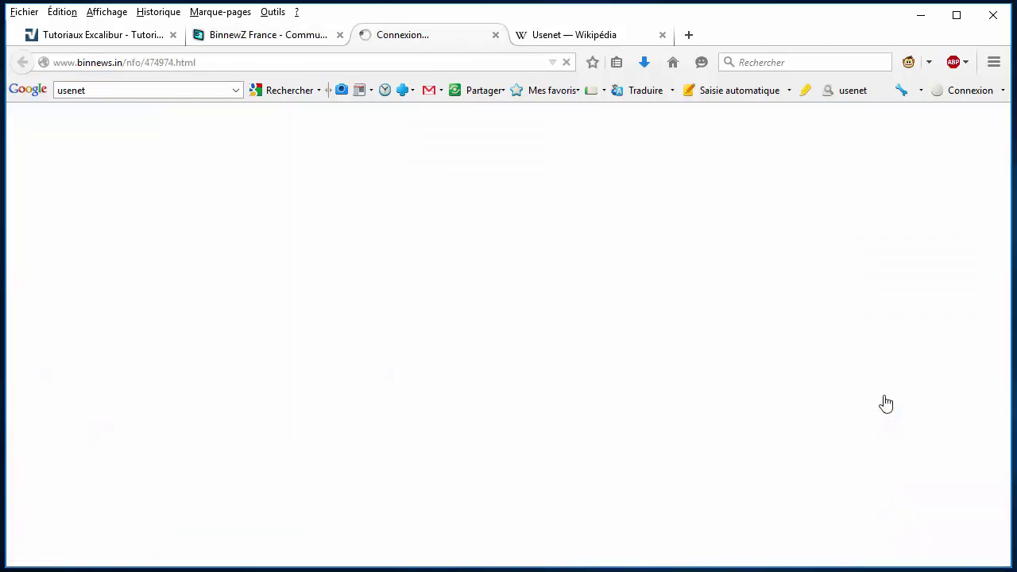
{"action": "scroll", "coordinate": [760, 397], "scroll_direction": "down", "scroll_amount": 14}
{"action": "scroll", "coordinate": [753, 398], "scroll_direction": "down", "scroll_amount": 3}
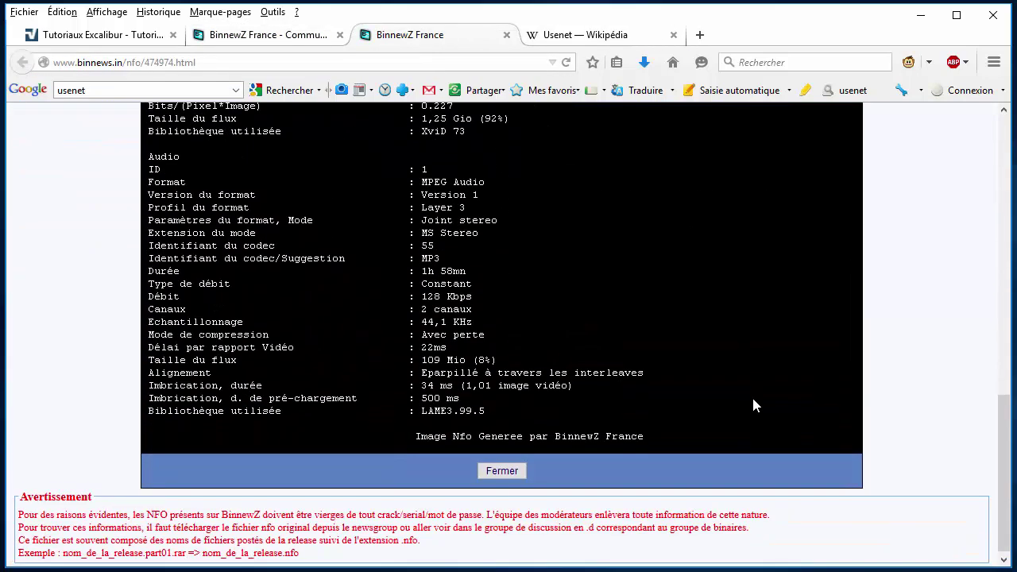
{"action": "scroll", "coordinate": [753, 397], "scroll_direction": "up", "scroll_amount": 15}
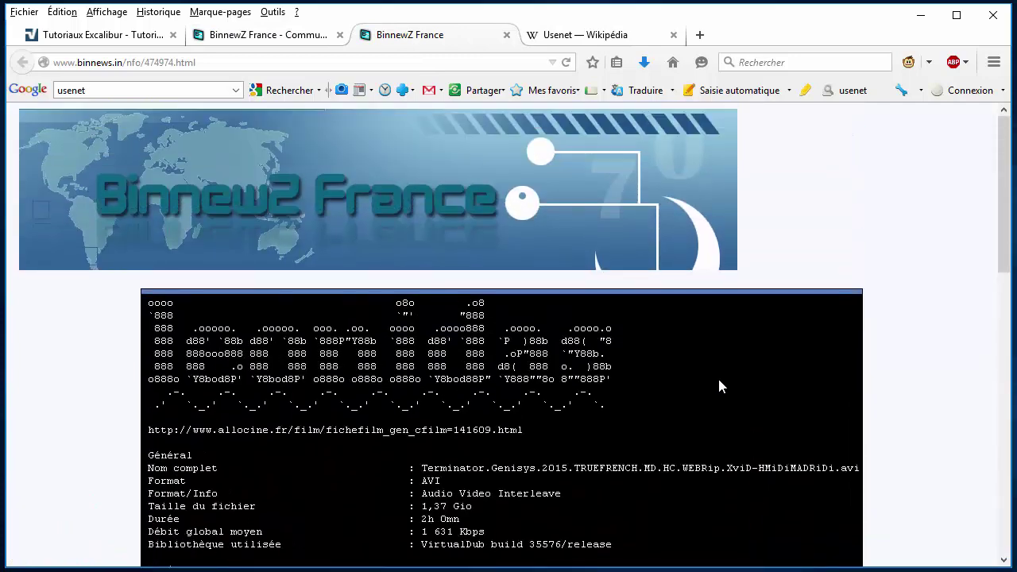
{"action": "left_click", "coordinate": [507, 36]}
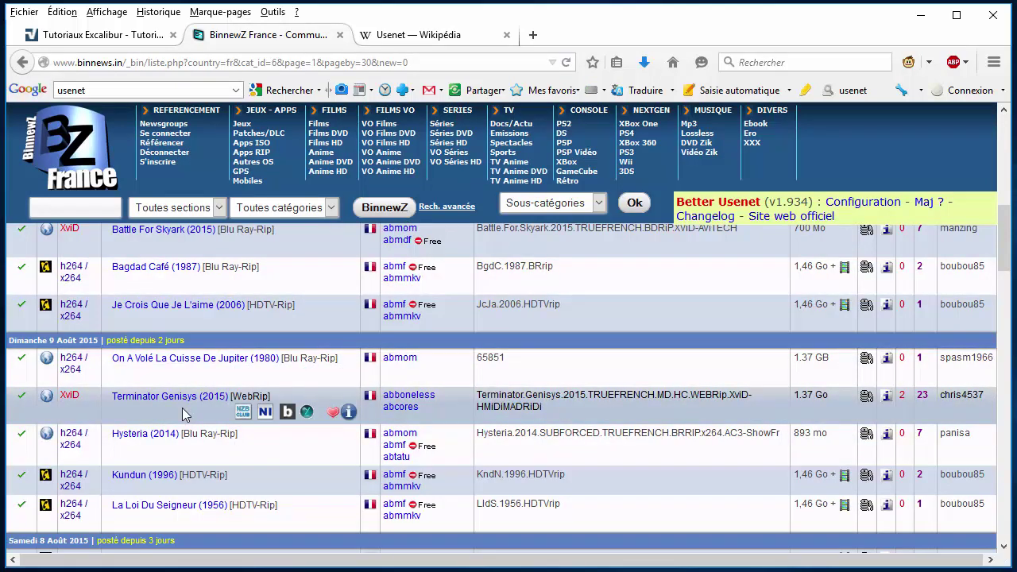
Step: Search BinnewZ for "Terminator" in all sections and categories
{"action": "left_click", "coordinate": [79, 208]}
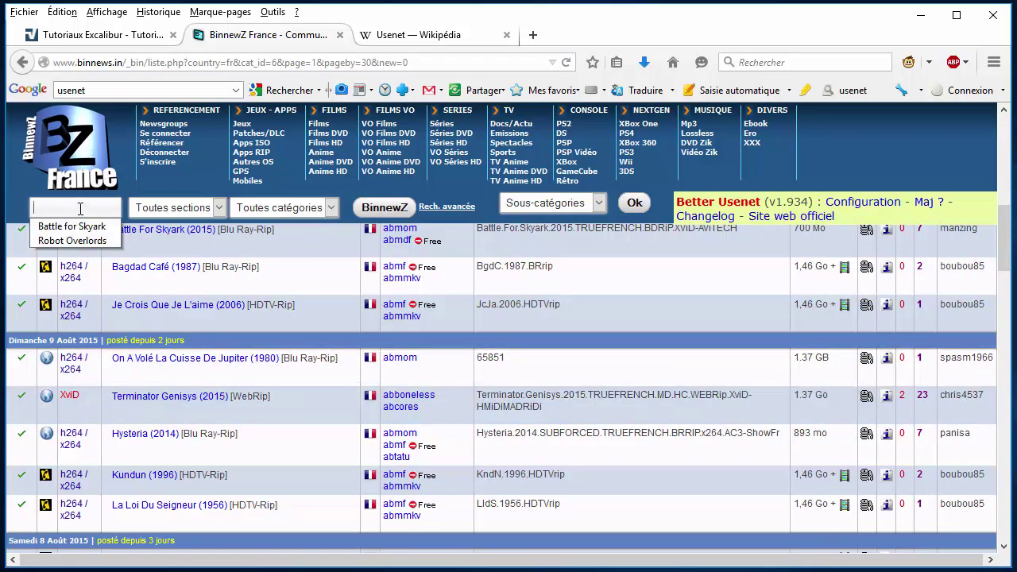
{"action": "type", "text": "Termina"}
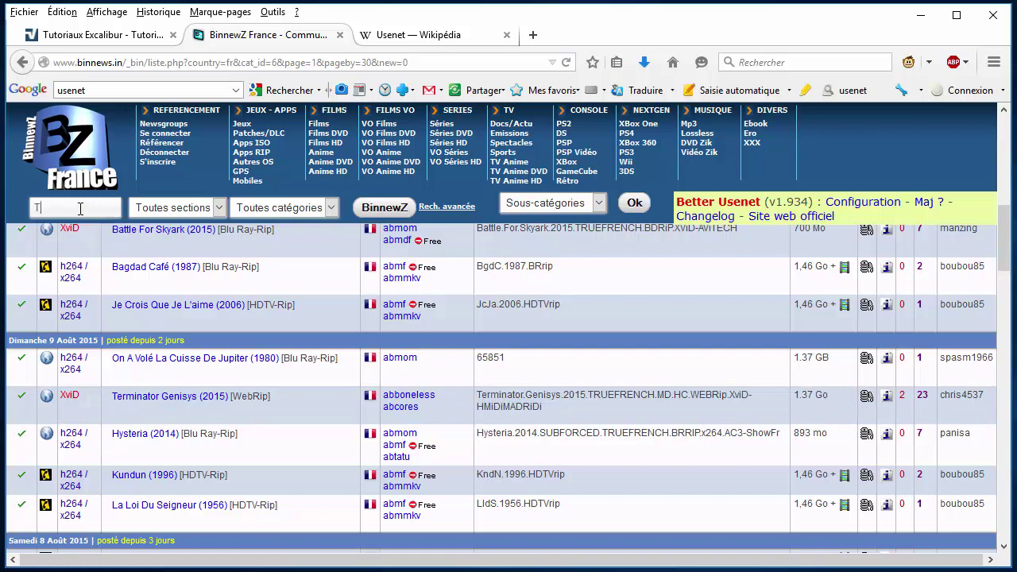
{"action": "type", "text": "tor"}
{"action": "left_click", "coordinate": [385, 208]}
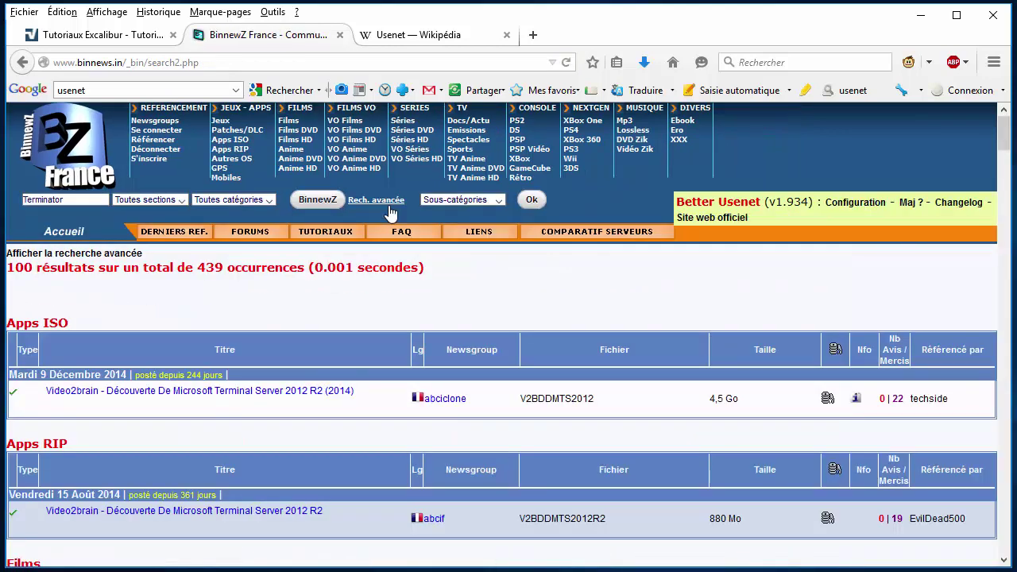
Step: Examine the Films results and highlight the posting ages of the two Terminator Genisys (2015) WebRip entries
{"action": "scroll", "coordinate": [390, 245], "scroll_direction": "down", "scroll_amount": 5}
{"action": "scroll", "coordinate": [336, 297], "scroll_direction": "up", "scroll_amount": 3}
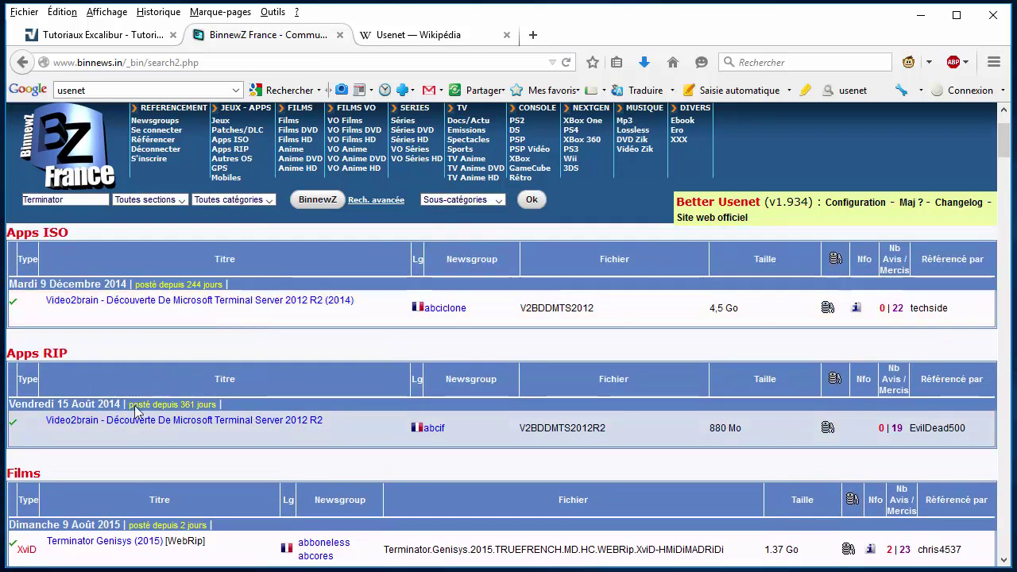
{"action": "left_click_drag", "start_coordinate": [44, 473], "coordinate": [5, 475]}
{"action": "scroll", "coordinate": [194, 409], "scroll_direction": "down", "scroll_amount": 4}
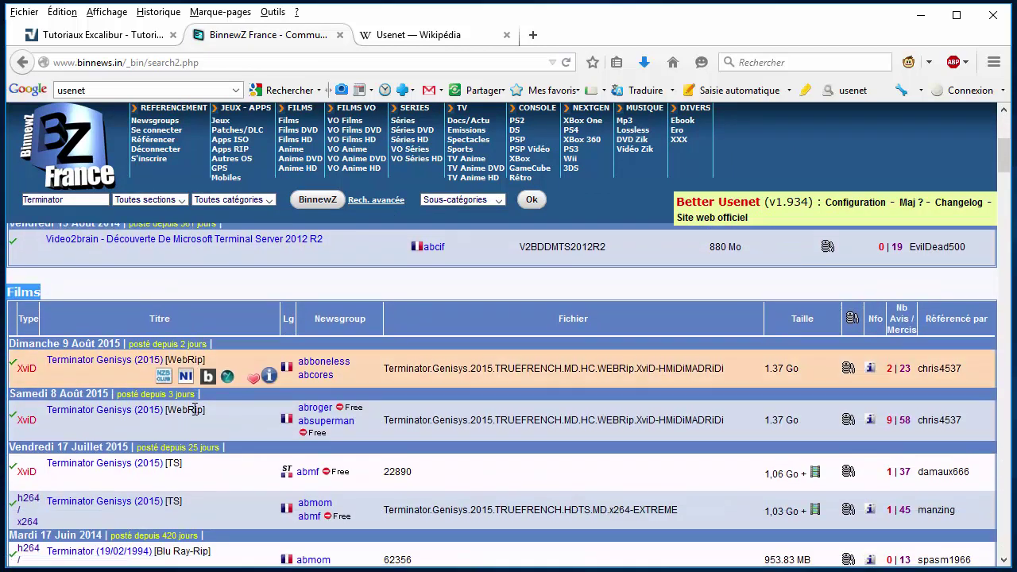
{"action": "scroll", "coordinate": [194, 409], "scroll_direction": "down", "scroll_amount": 2}
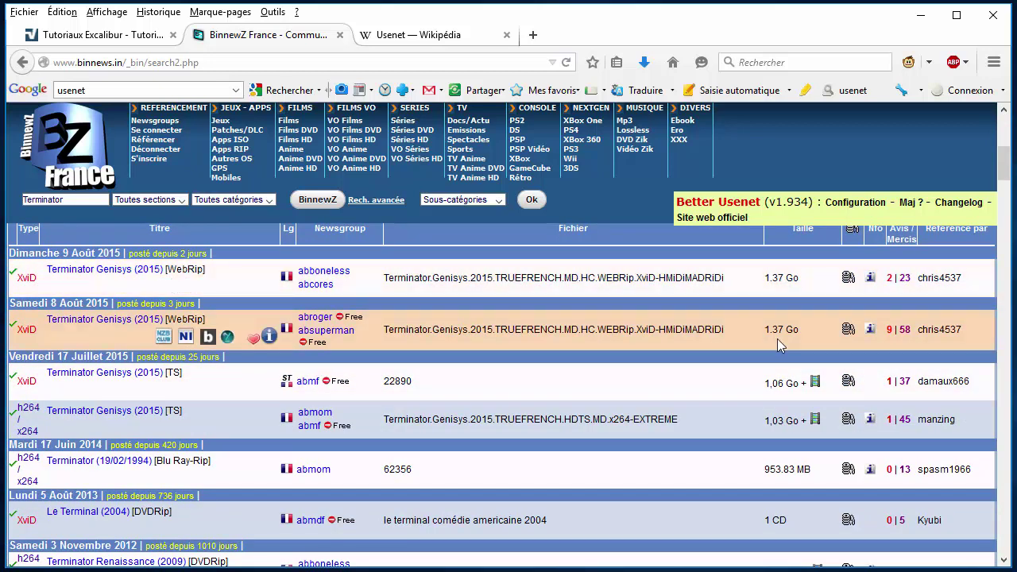
{"action": "left_click_drag", "start_coordinate": [211, 252], "coordinate": [140, 253]}
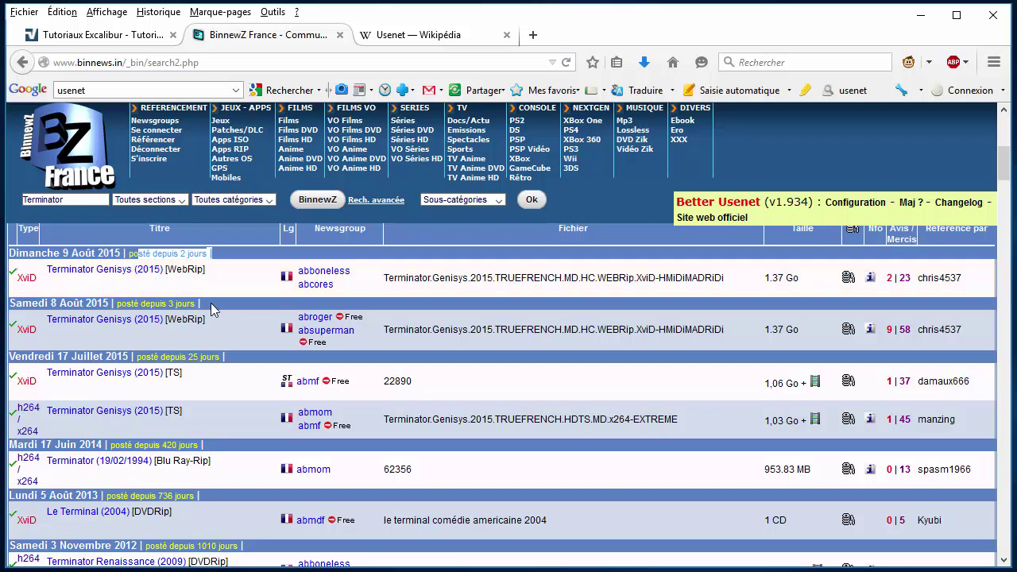
{"action": "left_click_drag", "start_coordinate": [210, 302], "coordinate": [139, 303]}
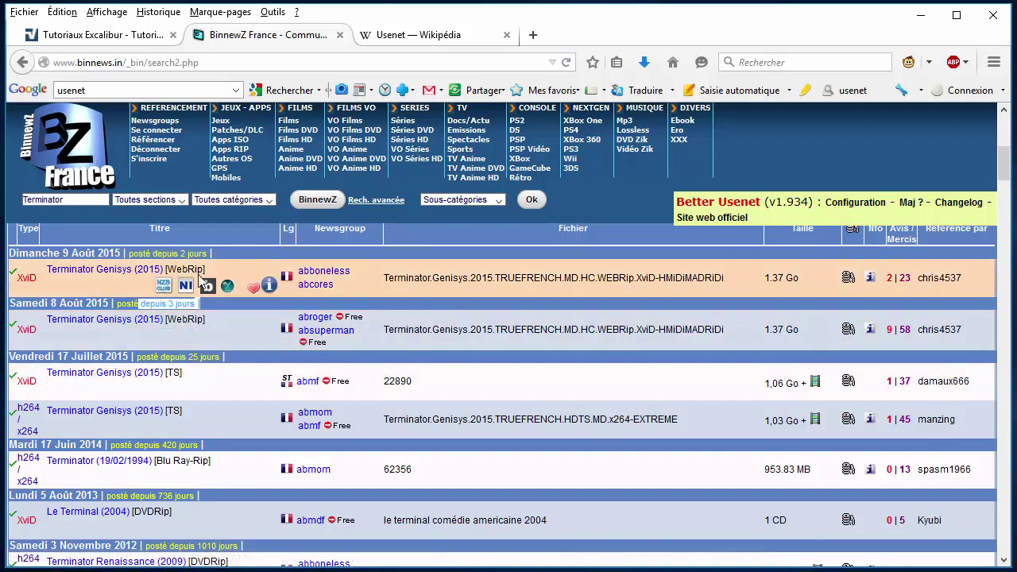
Step: View the NFO of the Terminator Genisys WebRip posted on 8 August 2015 and close it
{"action": "left_click", "coordinate": [869, 329]}
{"action": "scroll", "coordinate": [617, 442], "scroll_direction": "up", "scroll_amount": 3}
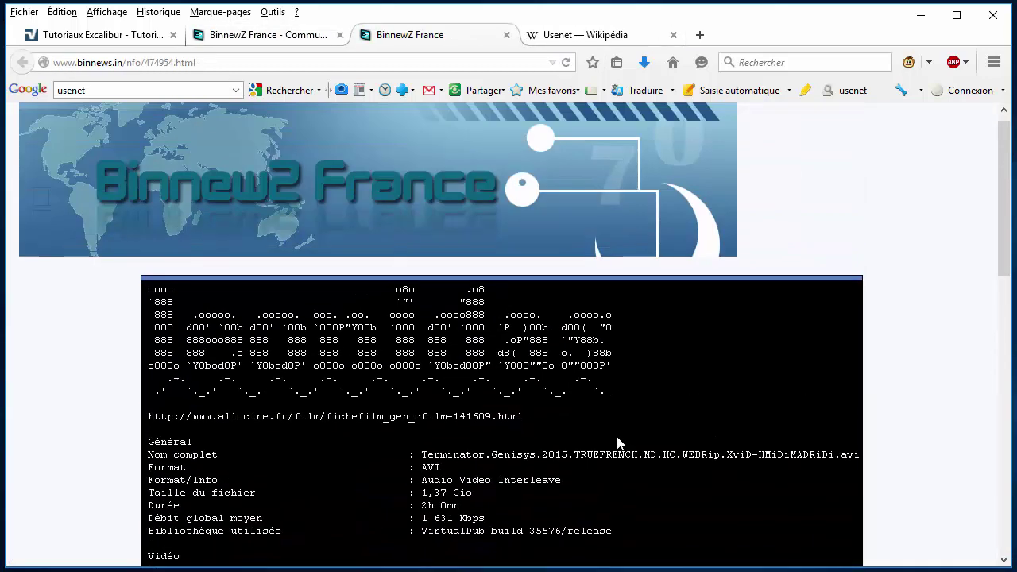
{"action": "left_click", "coordinate": [506, 35]}
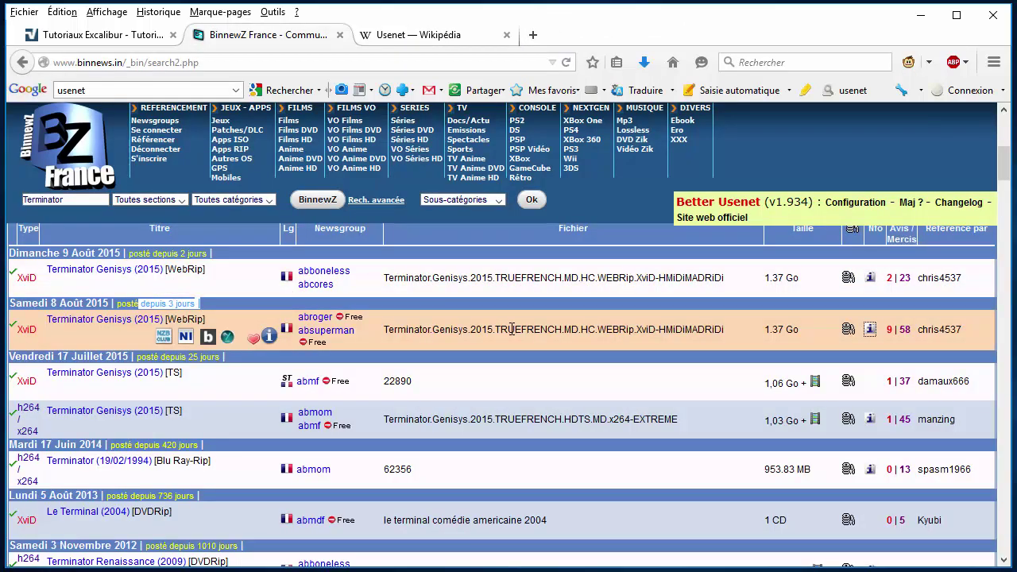
Step: Compare the posting ages and file sizes of the two Terminator Genisys WebRip entries by highlighting them
{"action": "left_click", "coordinate": [213, 304]}
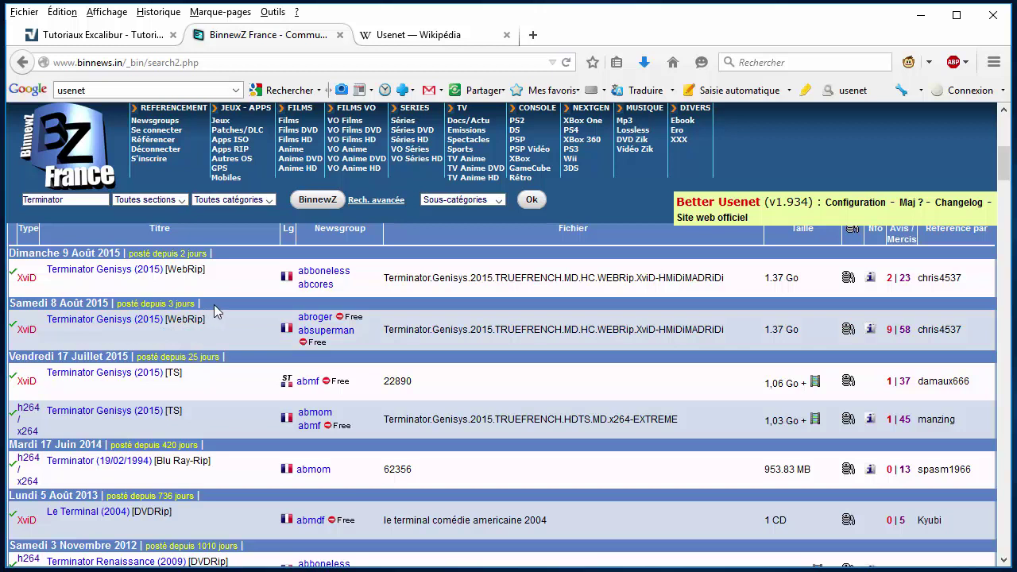
{"action": "left_click_drag", "start_coordinate": [196, 305], "coordinate": [112, 304]}
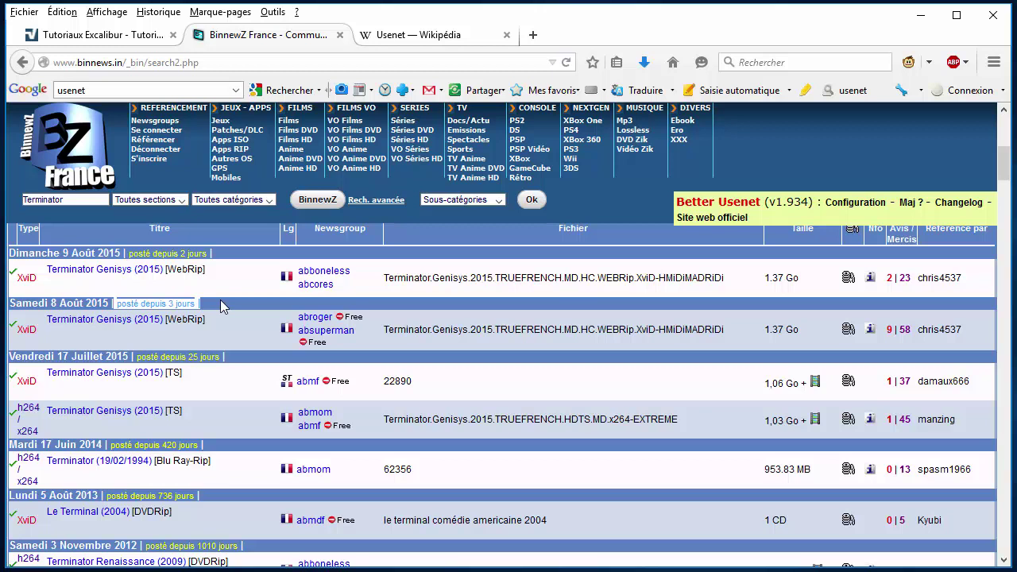
{"action": "left_click_drag", "start_coordinate": [209, 252], "coordinate": [131, 252]}
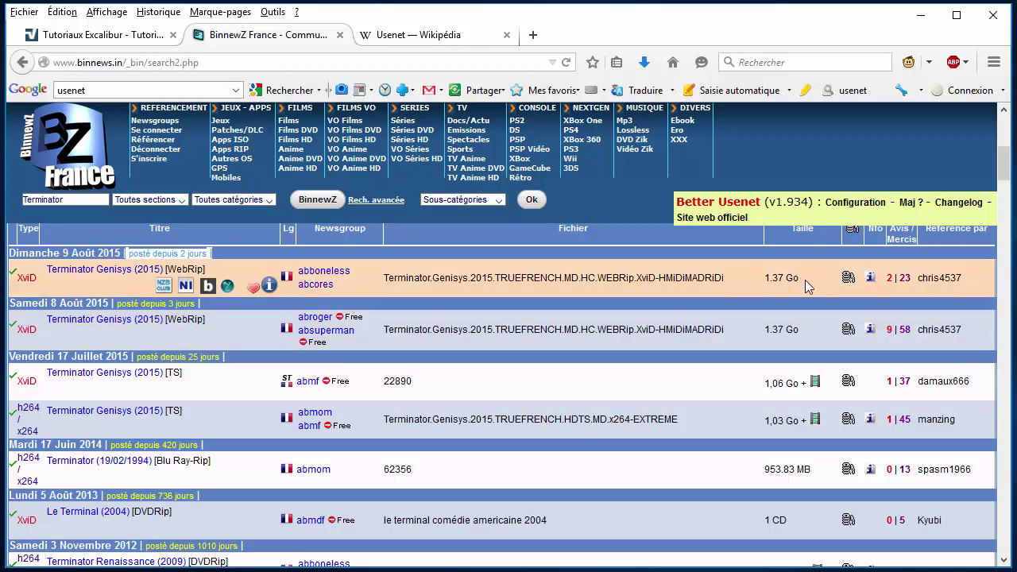
{"action": "left_click_drag", "start_coordinate": [807, 283], "coordinate": [762, 281]}
{"action": "left_click_drag", "start_coordinate": [798, 325], "coordinate": [747, 334]}
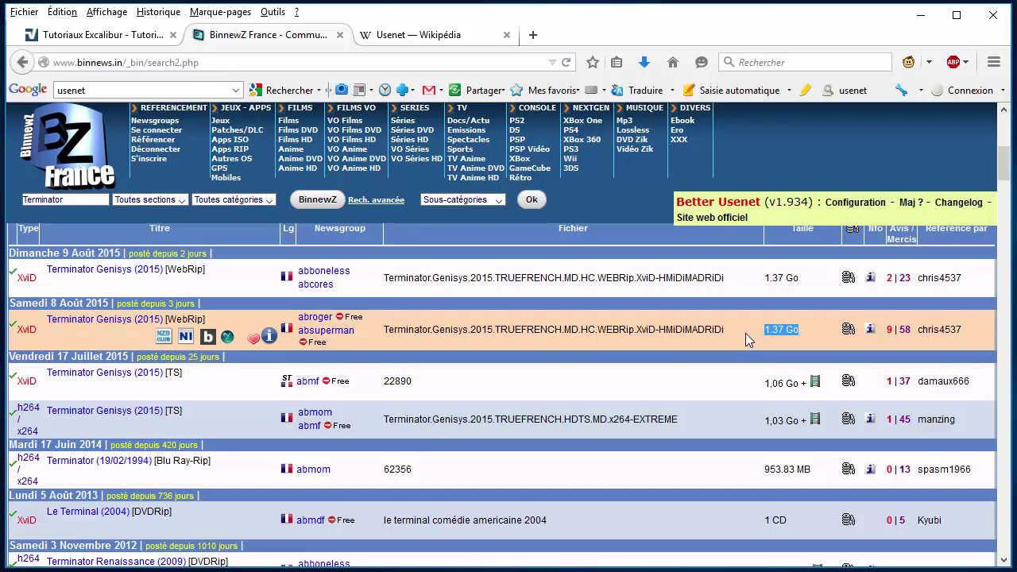
Step: Look up the 8 August Terminator Genisys WebRip on Binsearch, and select and deselect the first collection
{"action": "left_click", "coordinate": [209, 337]}
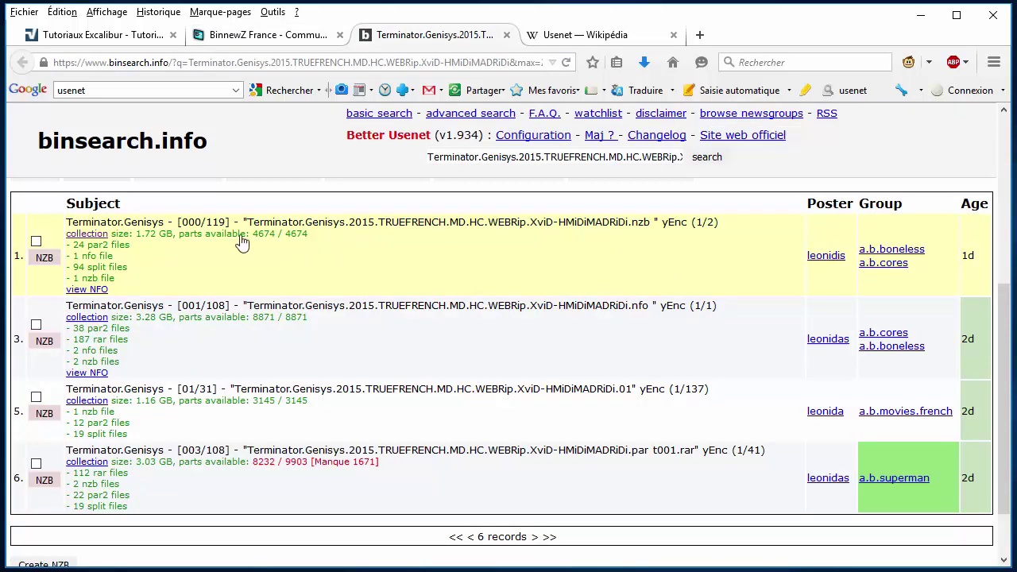
{"action": "left_click", "coordinate": [35, 241]}
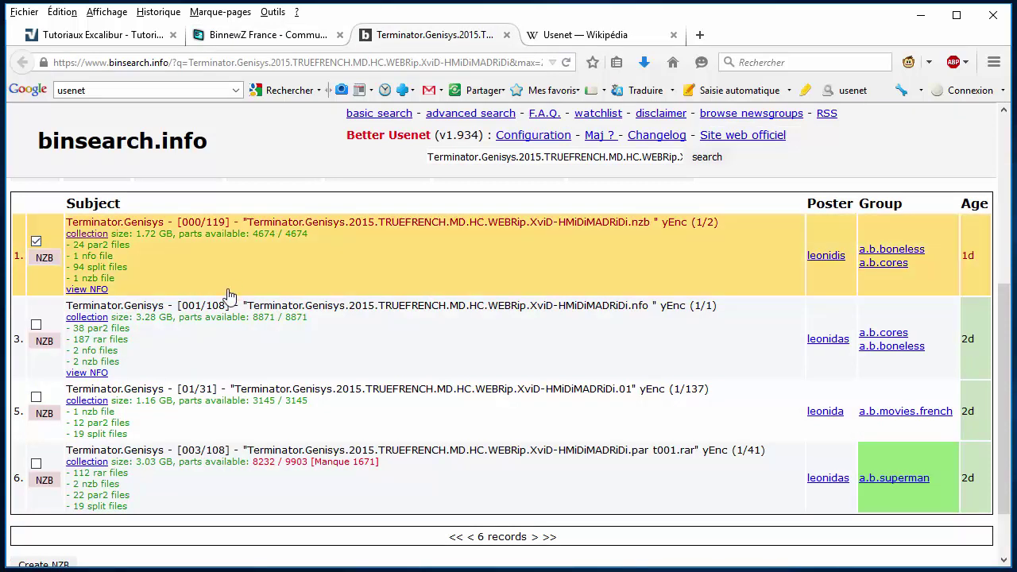
{"action": "left_click", "coordinate": [35, 242]}
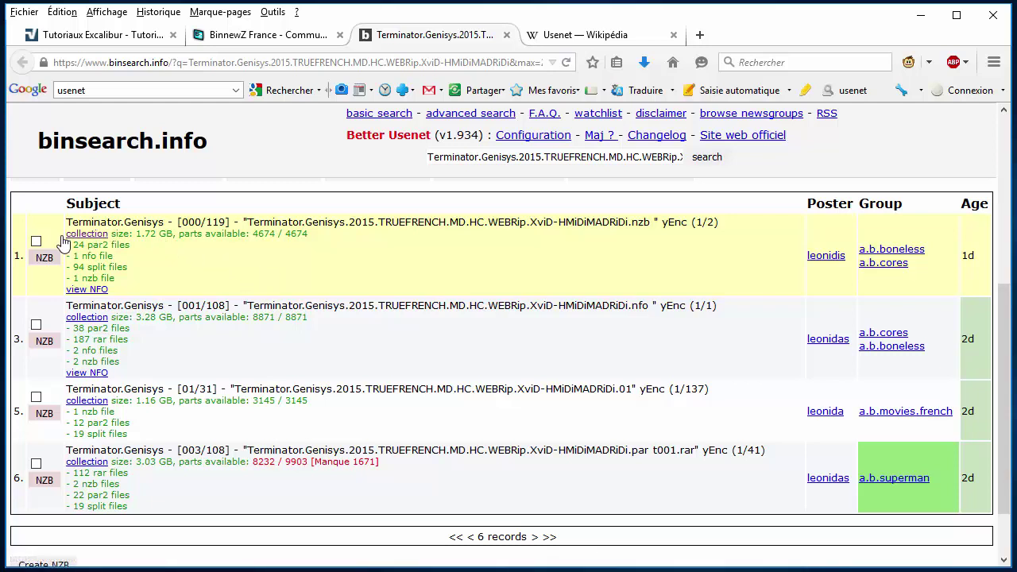
Step: Open the file list of the first Terminator.Genisys collection, the 1.72 GB one, and go to its last entries
{"action": "left_click_drag", "start_coordinate": [64, 240], "coordinate": [106, 243]}
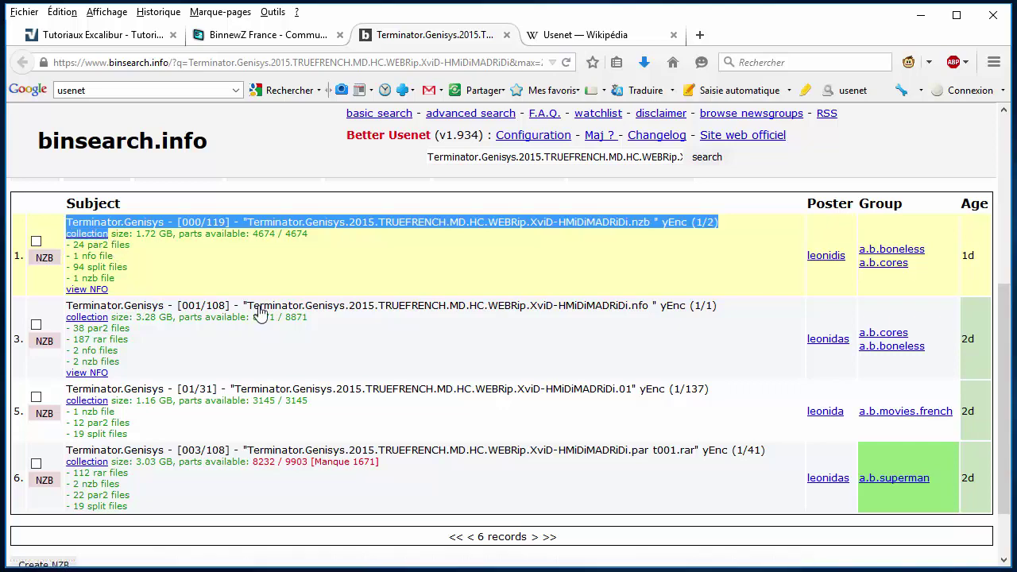
{"action": "left_click", "coordinate": [270, 281]}
{"action": "left_click", "coordinate": [79, 235]}
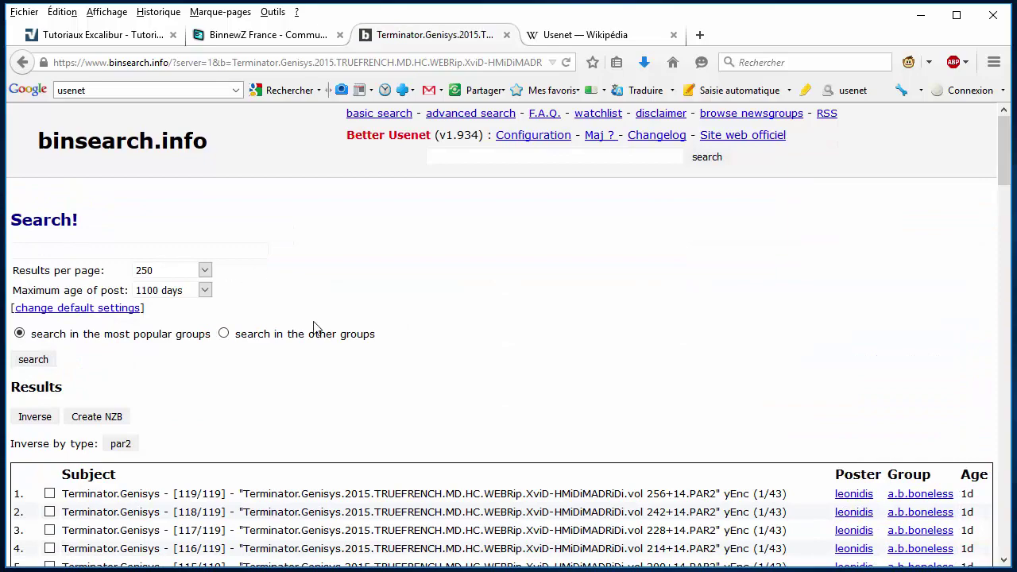
{"action": "scroll", "coordinate": [343, 353], "scroll_direction": "down", "scroll_amount": 2}
{"action": "scroll", "coordinate": [343, 355], "scroll_direction": "down", "scroll_amount": 10}
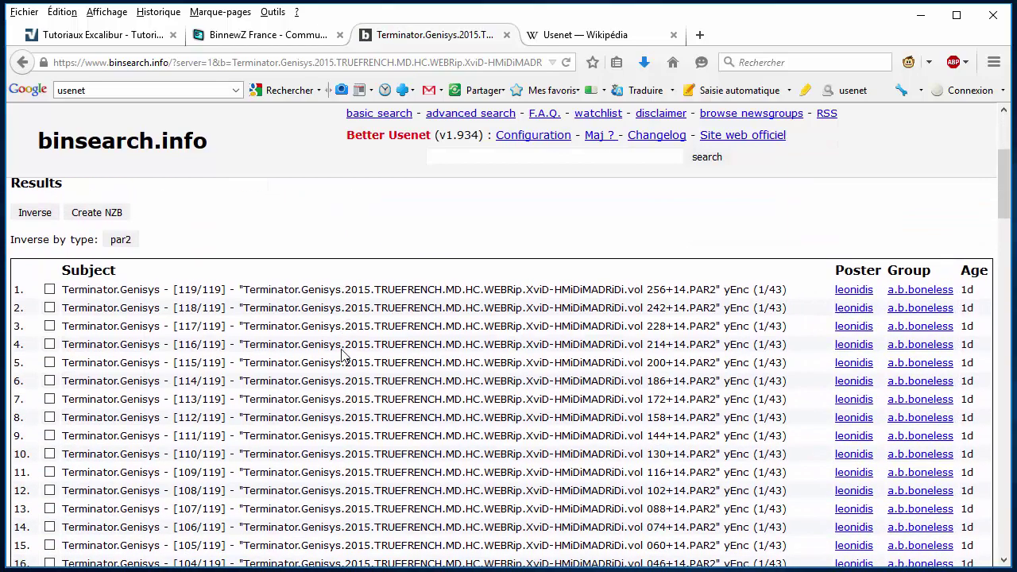
{"action": "scroll", "coordinate": [343, 350], "scroll_direction": "down", "scroll_amount": 20}
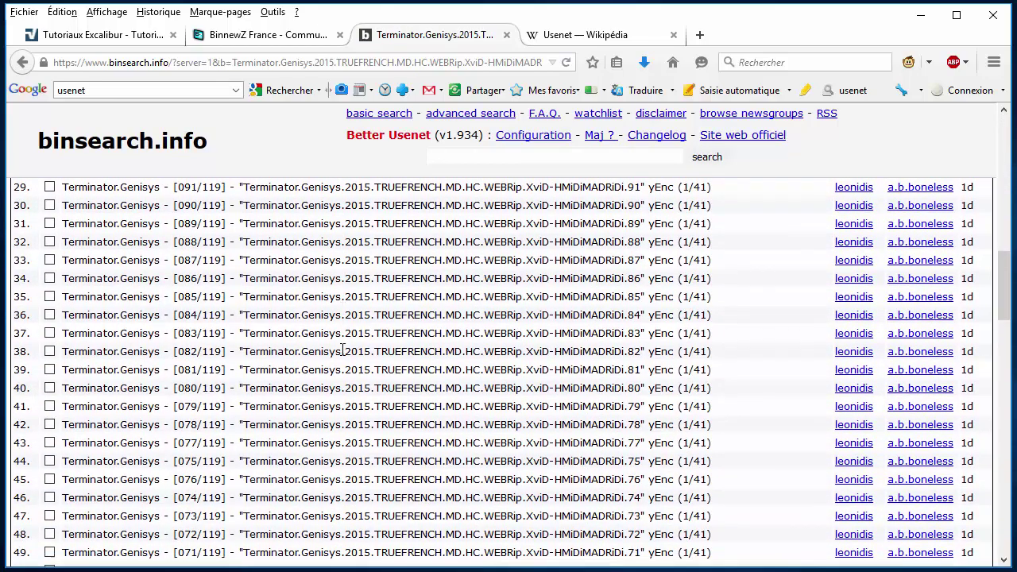
{"action": "scroll", "coordinate": [343, 350], "scroll_direction": "down", "scroll_amount": 16}
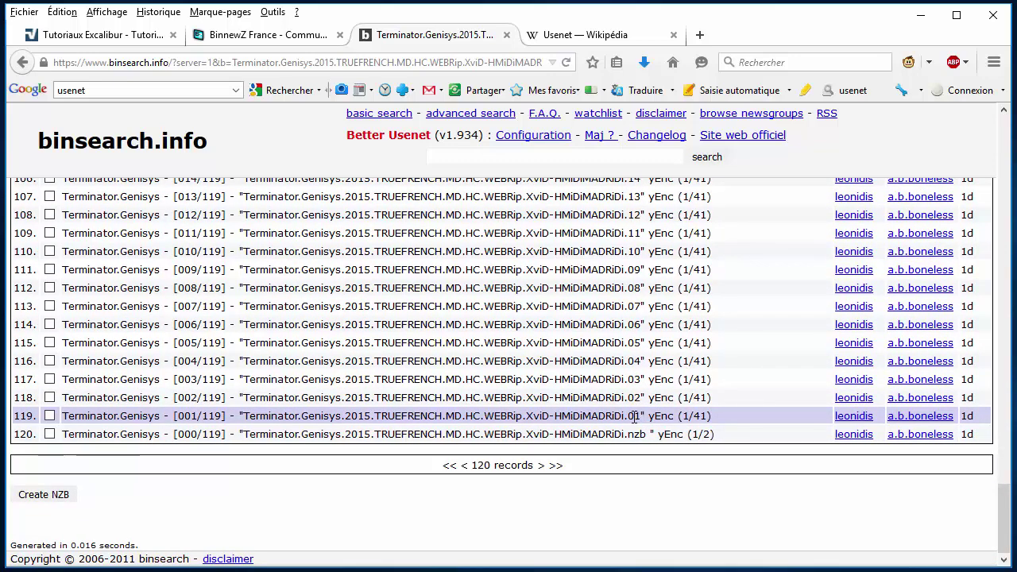
Step: Create an NZB containing only the .01 file of the collection and open it in NiouzeFire+
{"action": "left_click_drag", "start_coordinate": [642, 416], "coordinate": [612, 416]}
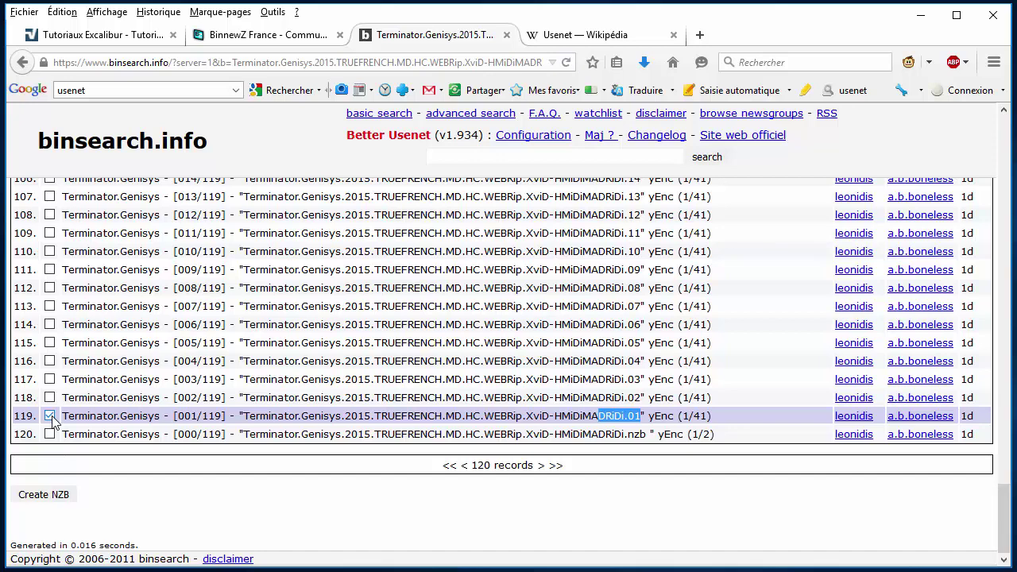
{"action": "left_click", "coordinate": [65, 501]}
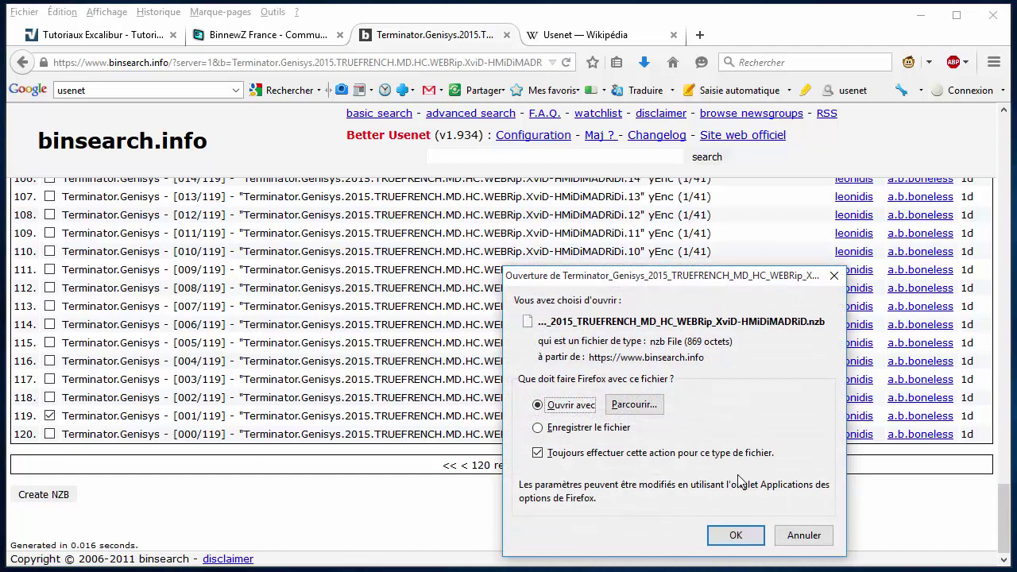
{"action": "left_click", "coordinate": [736, 535]}
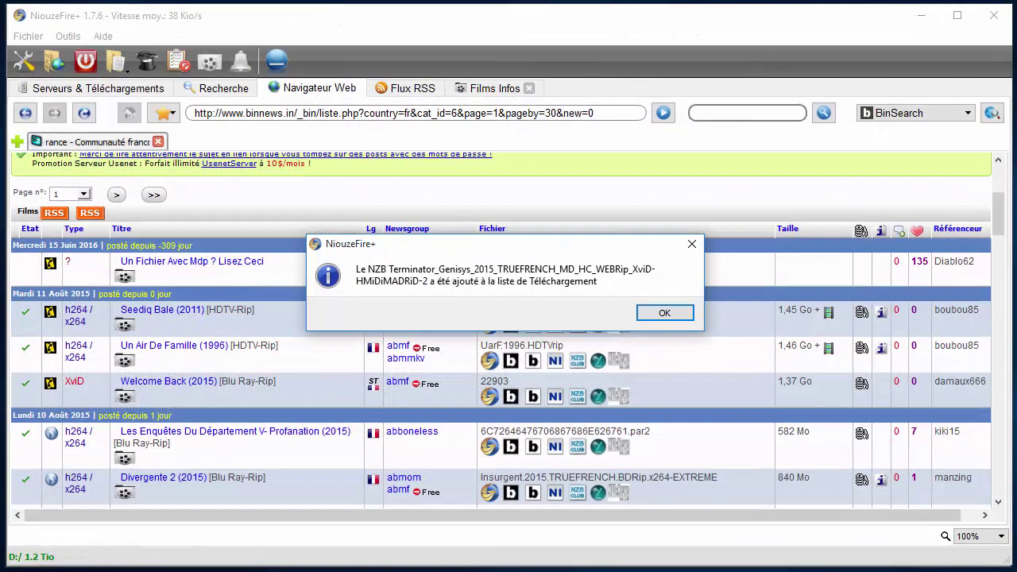
{"action": "left_click", "coordinate": [666, 313]}
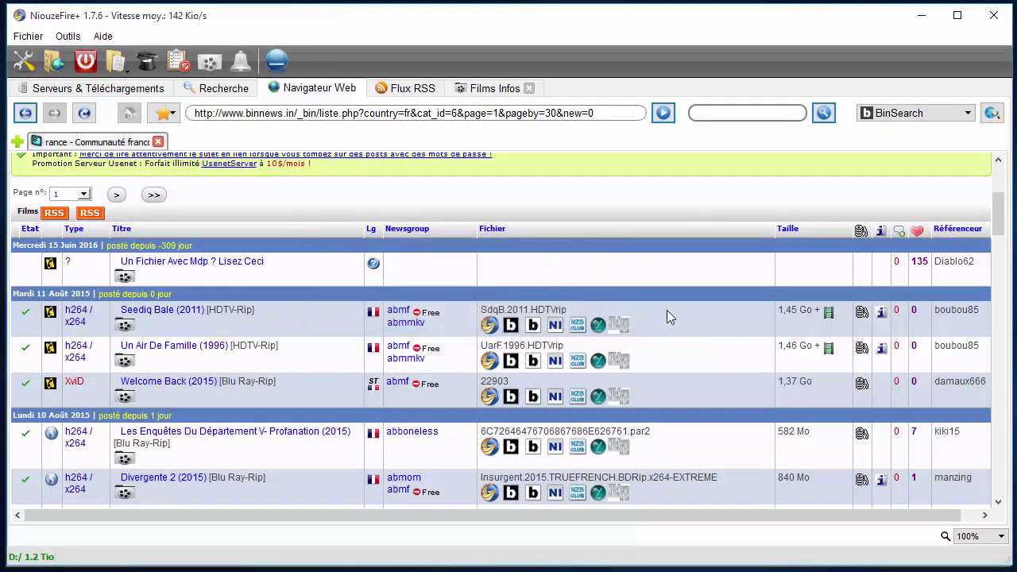
Step: Check the download in NiouzeFire+, open the downloaded .01 archive in WinRAR and inspect its inner folder for a password text file
{"action": "left_click", "coordinate": [74, 89]}
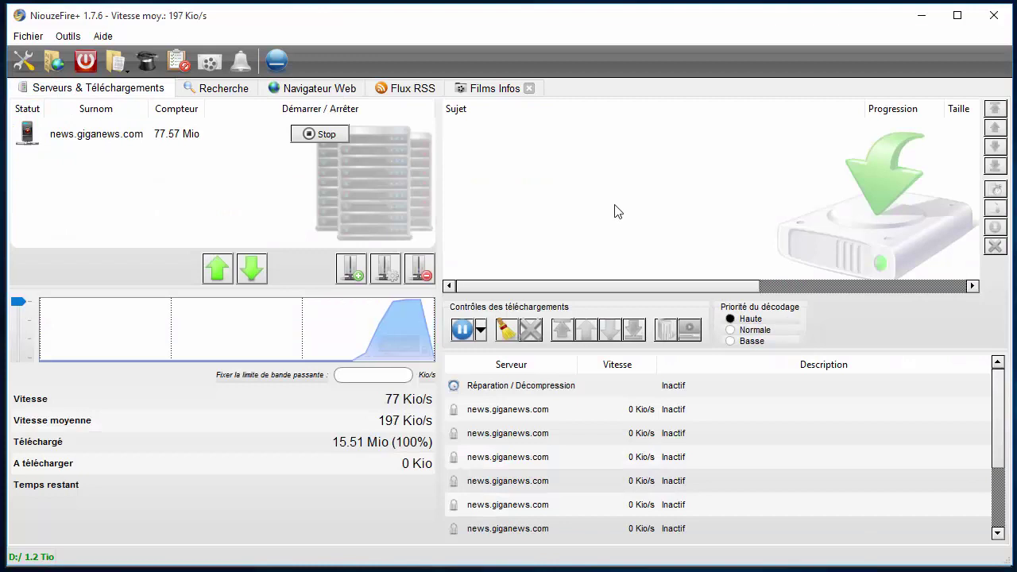
{"action": "left_click", "coordinate": [123, 70]}
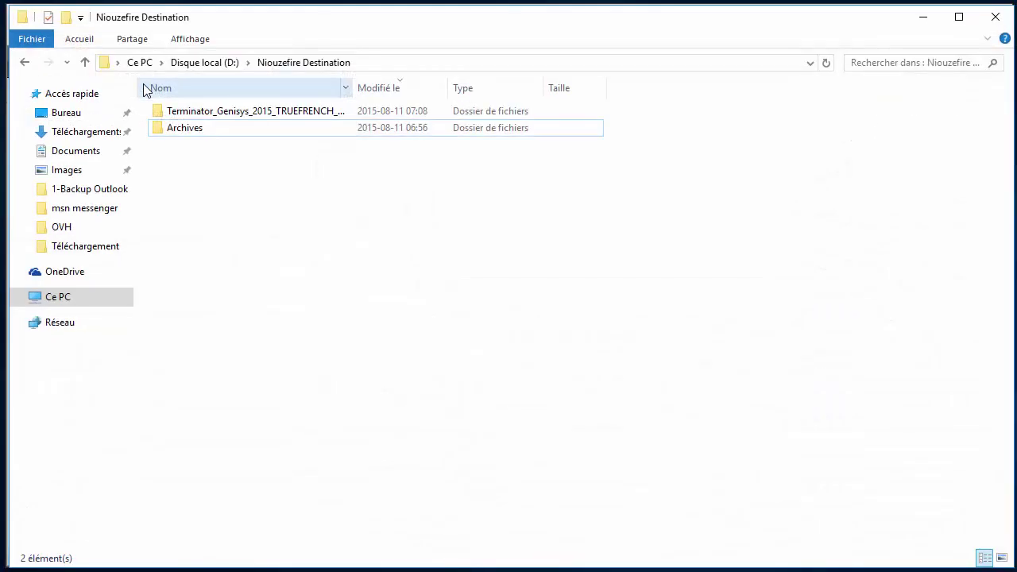
{"action": "double_click", "coordinate": [295, 112]}
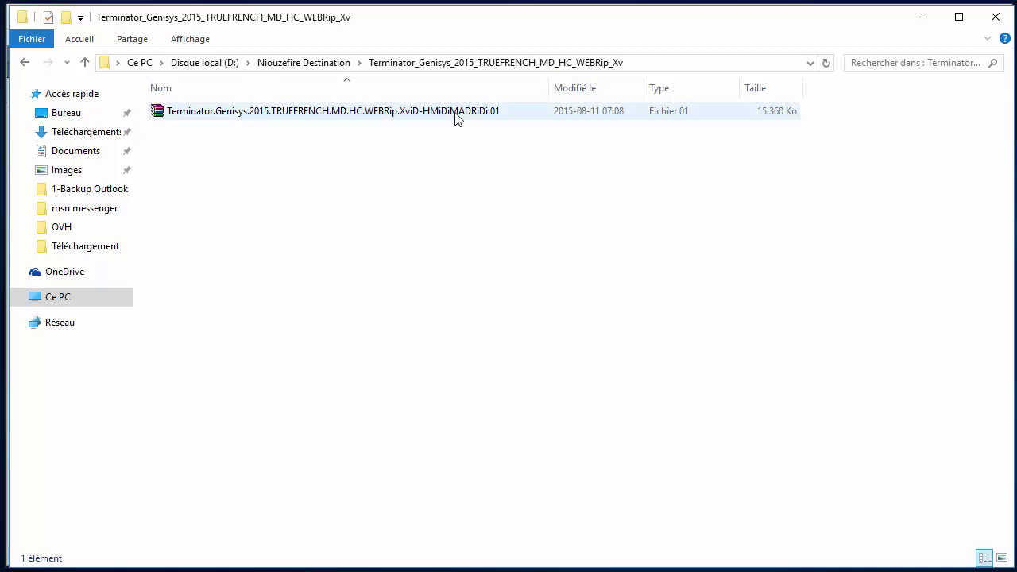
{"action": "left_click", "coordinate": [311, 119]}
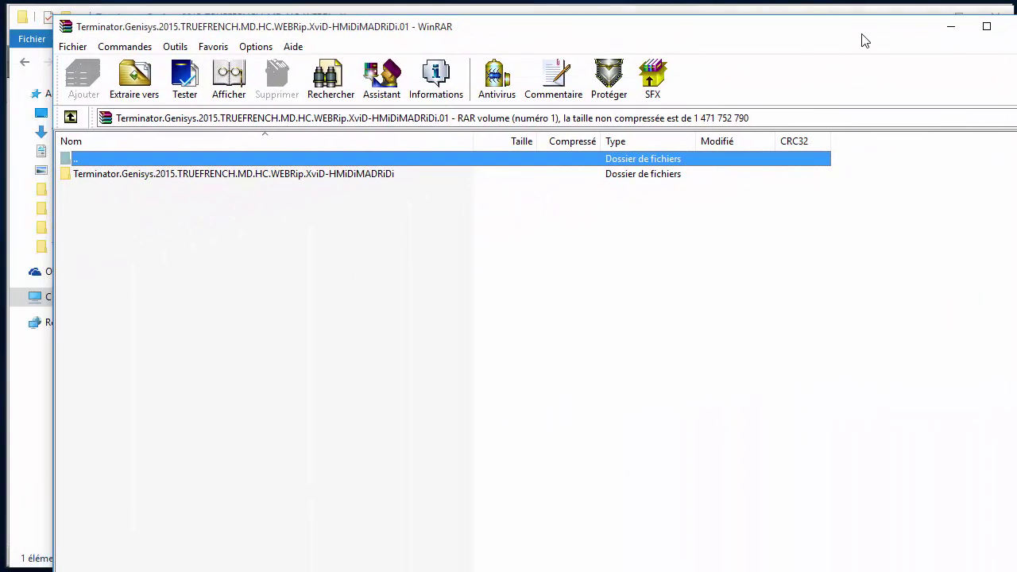
{"action": "left_click_drag", "start_coordinate": [840, 30], "coordinate": [818, 28]}
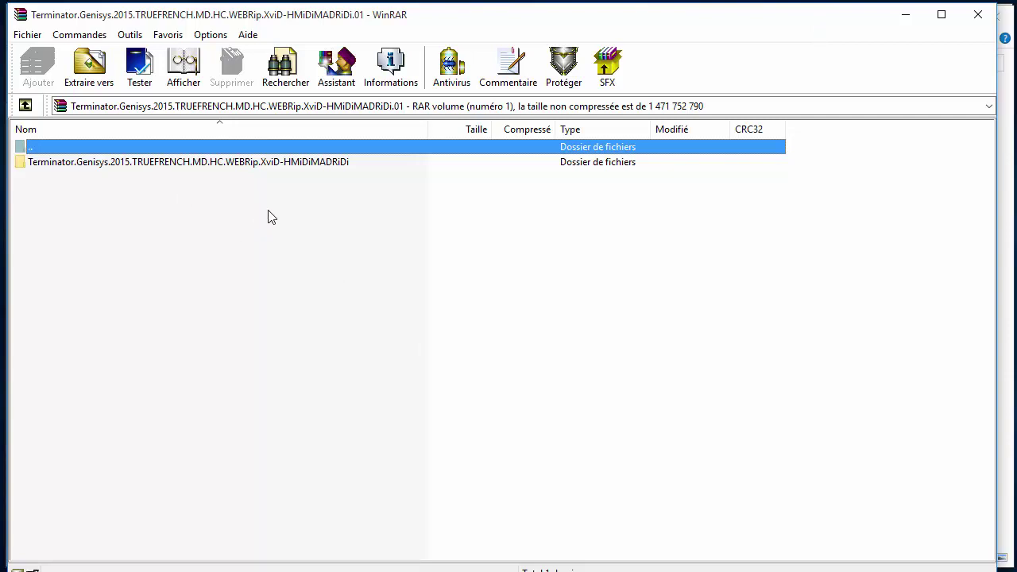
{"action": "double_click", "coordinate": [315, 164]}
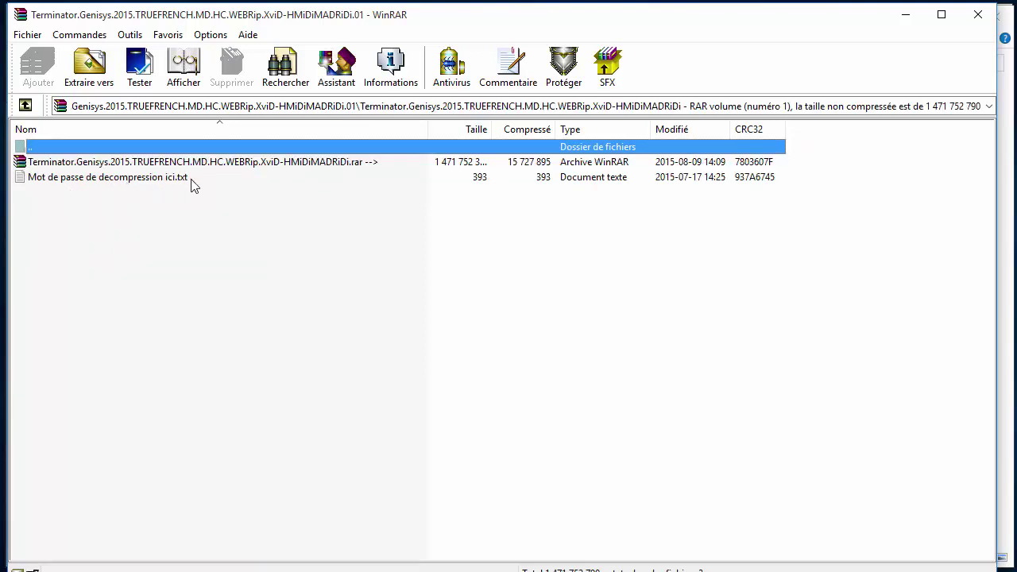
{"action": "left_click", "coordinate": [159, 178]}
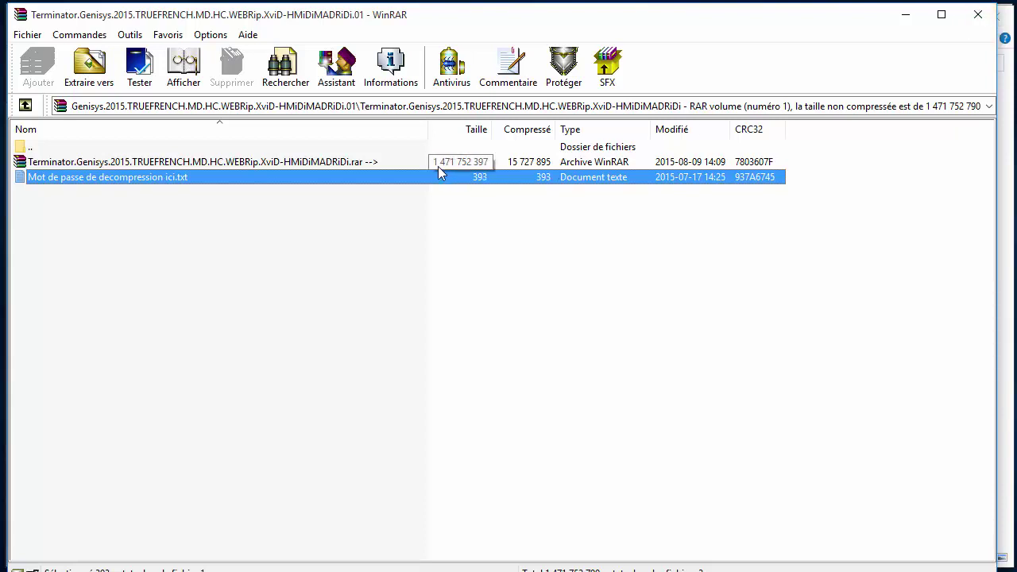
Step: Close the archive and delete the downloaded Terminator_Genisys folder from Niouzefire Destination
{"action": "left_click", "coordinate": [982, 20]}
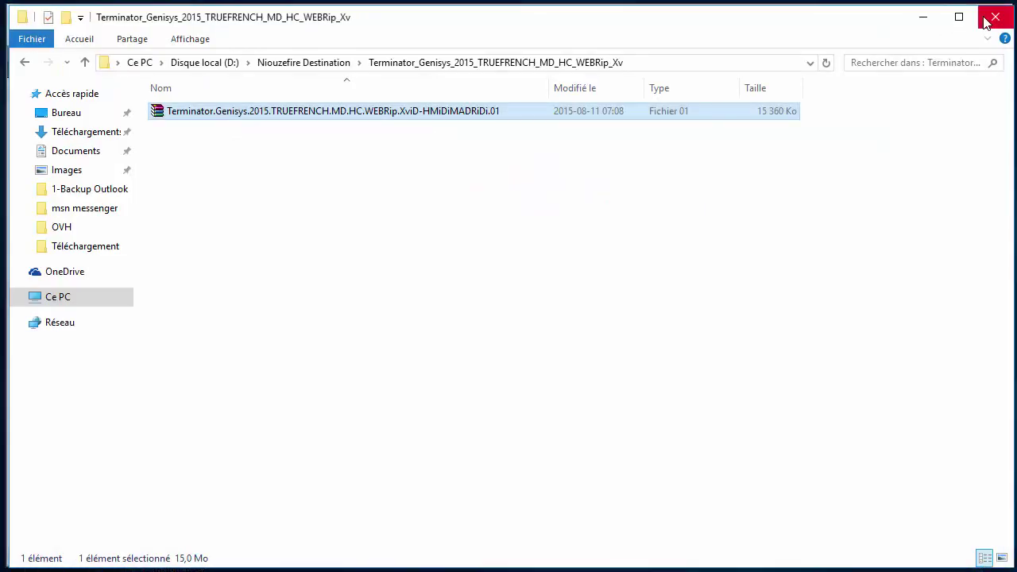
{"action": "left_click", "coordinate": [86, 62]}
{"action": "right_click", "coordinate": [272, 114]}
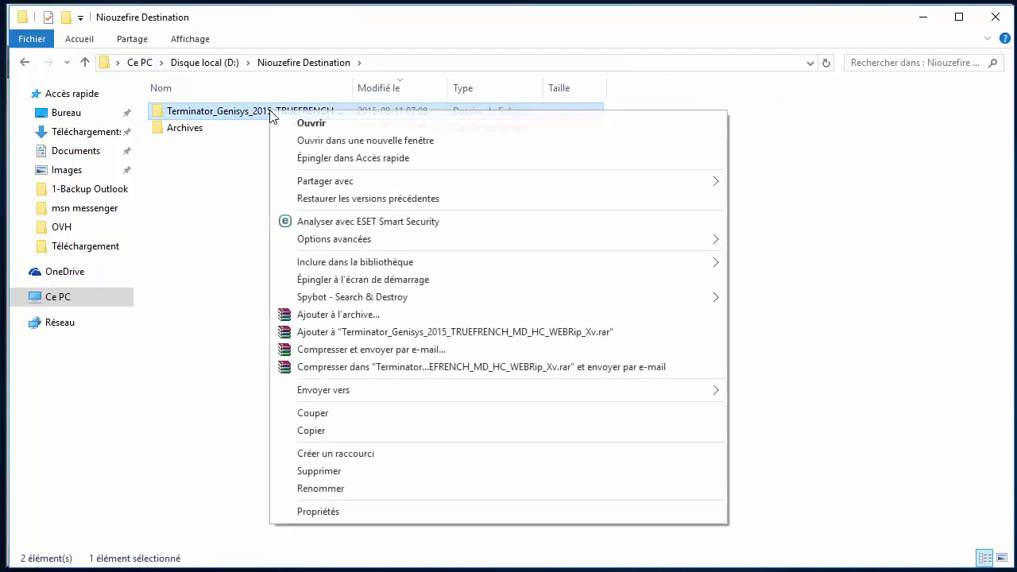
{"action": "left_click", "coordinate": [359, 474]}
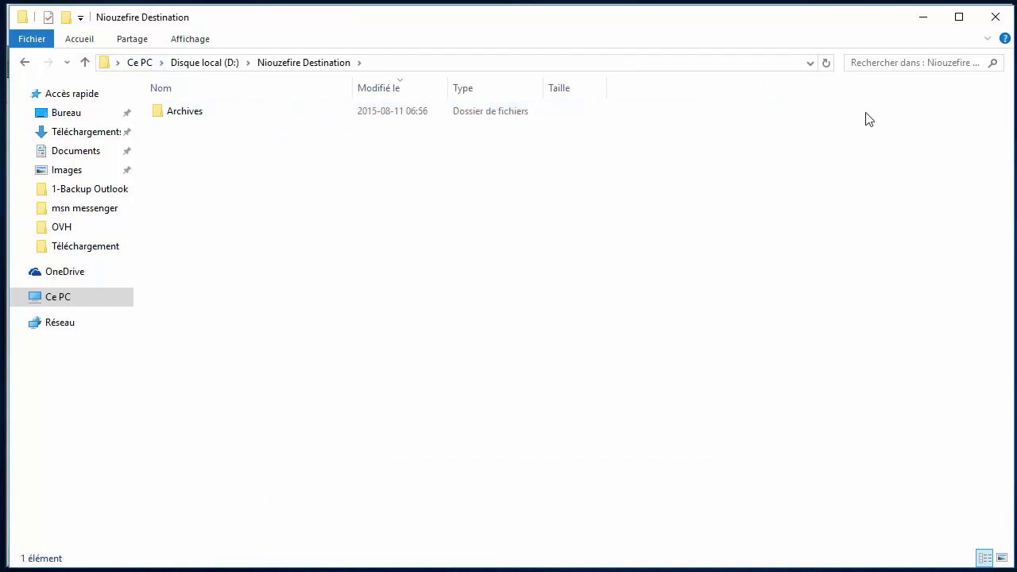
Step: Switch back to Firefox, close the Binsearch page and look up the 9 August Terminator Genisys WebRip on Binsearch
{"action": "left_click", "coordinate": [923, 17]}
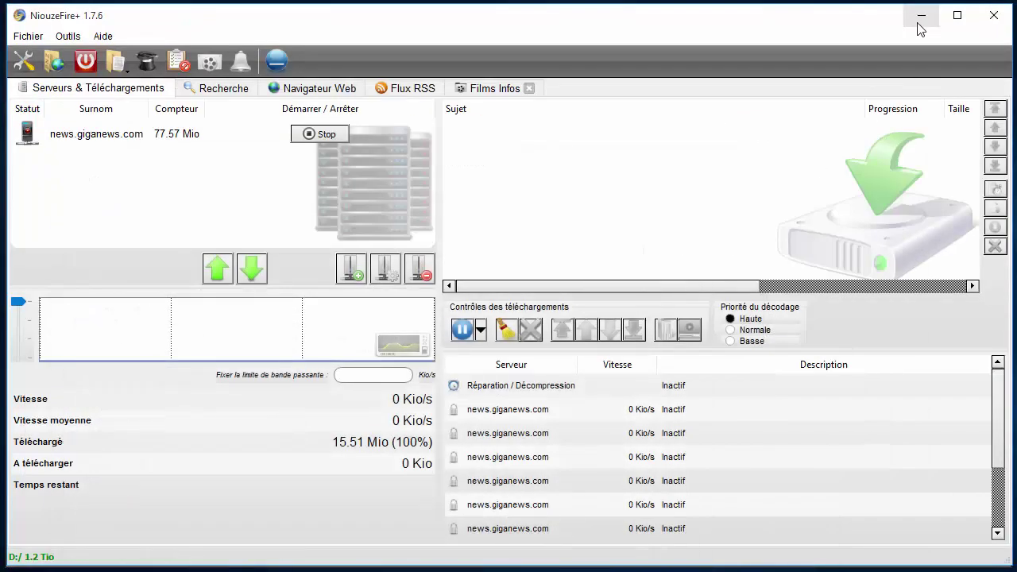
{"action": "left_click", "coordinate": [921, 18]}
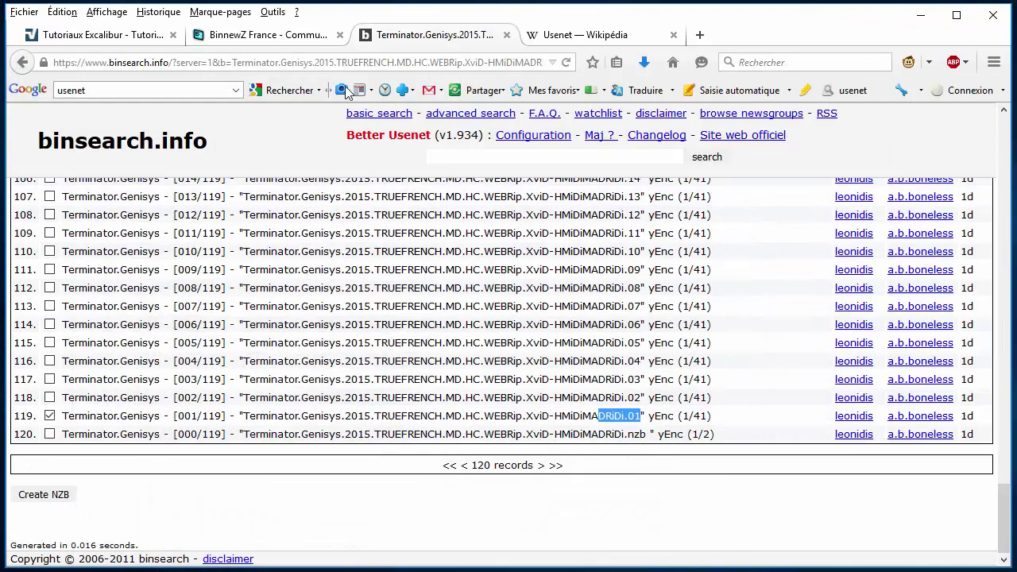
{"action": "left_click", "coordinate": [506, 35]}
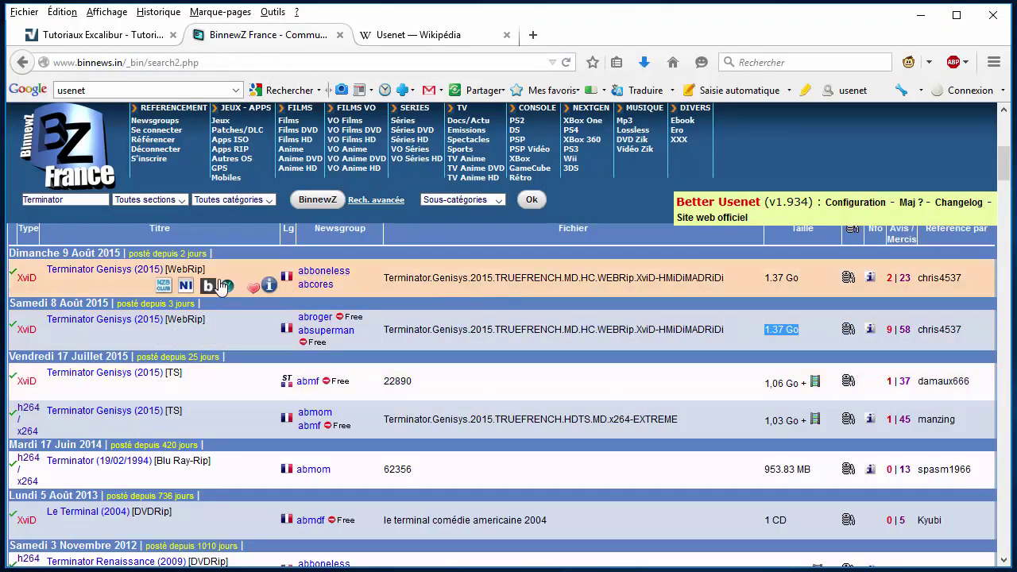
{"action": "left_click", "coordinate": [209, 288]}
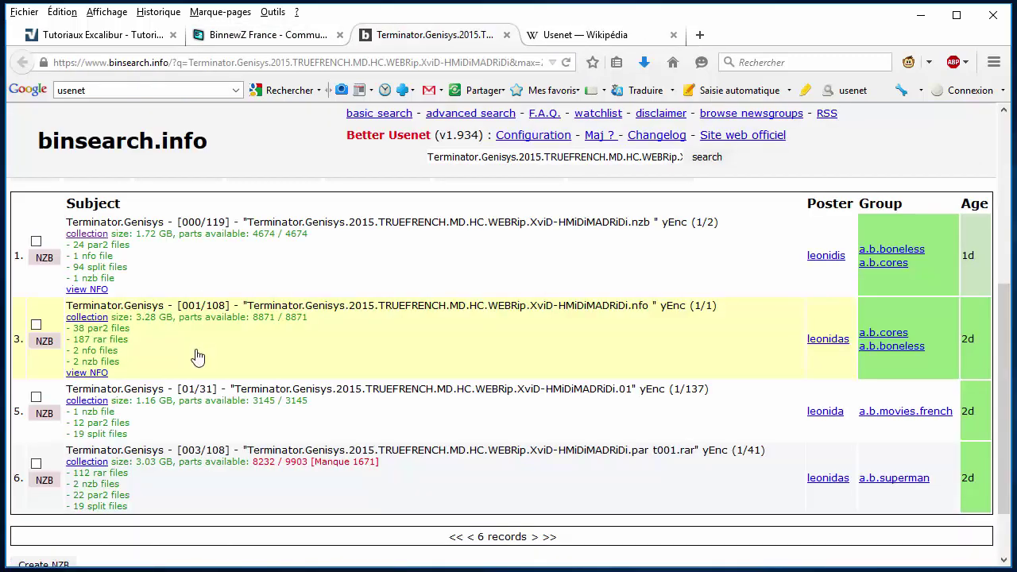
Step: From the first collection's file list, create an NZB for only the .01 file and send it to NiouzeFire+
{"action": "left_click", "coordinate": [88, 233]}
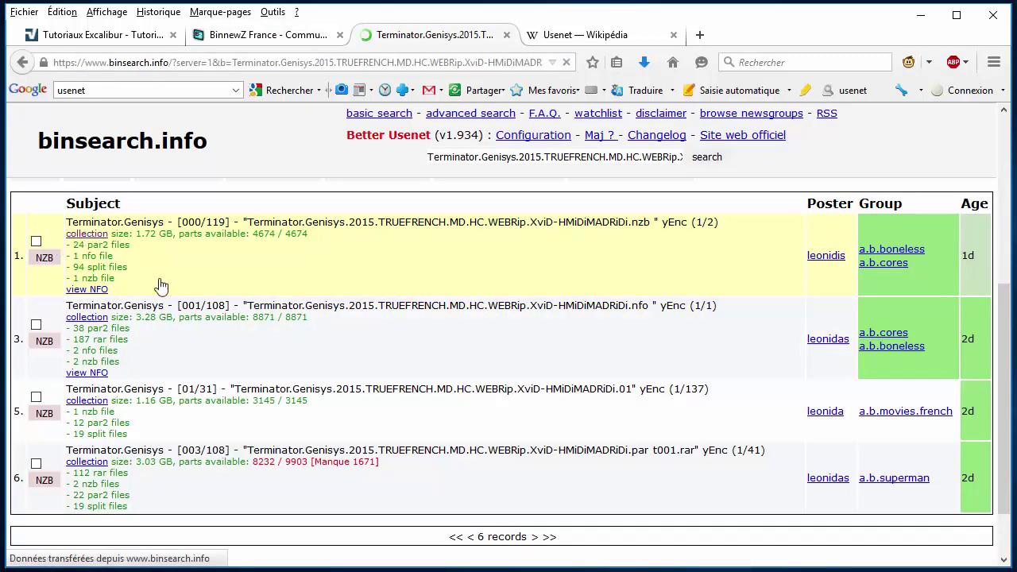
{"action": "scroll", "coordinate": [345, 385], "scroll_direction": "down", "scroll_amount": 20}
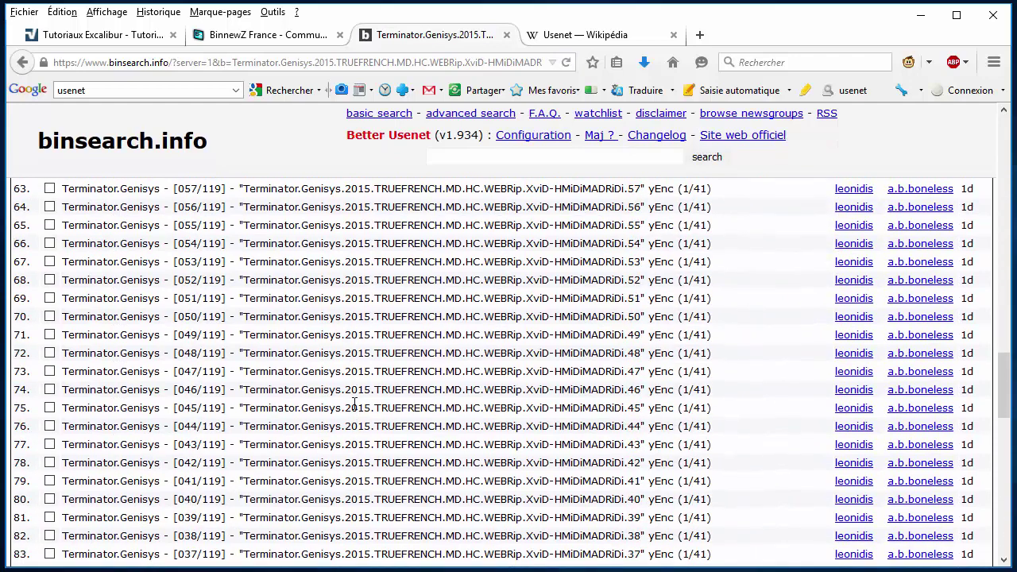
{"action": "scroll", "coordinate": [355, 403], "scroll_direction": "down", "scroll_amount": 5}
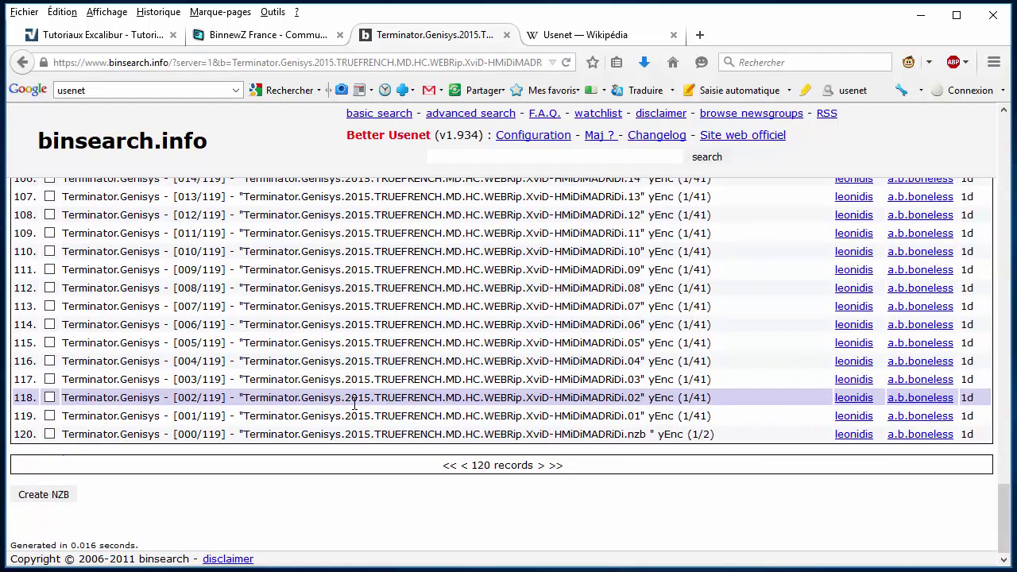
{"action": "left_click", "coordinate": [50, 415]}
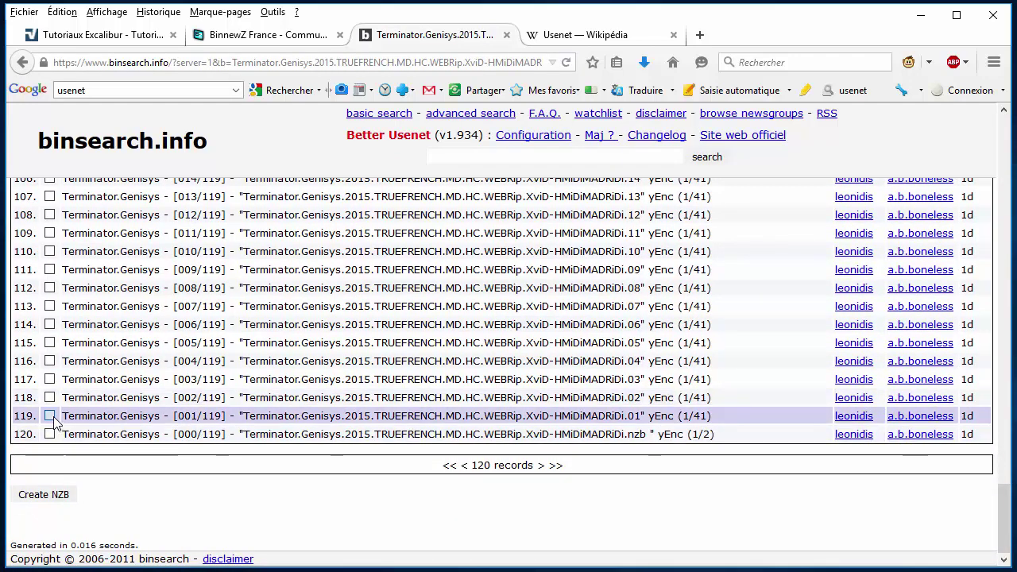
{"action": "left_click", "coordinate": [46, 498]}
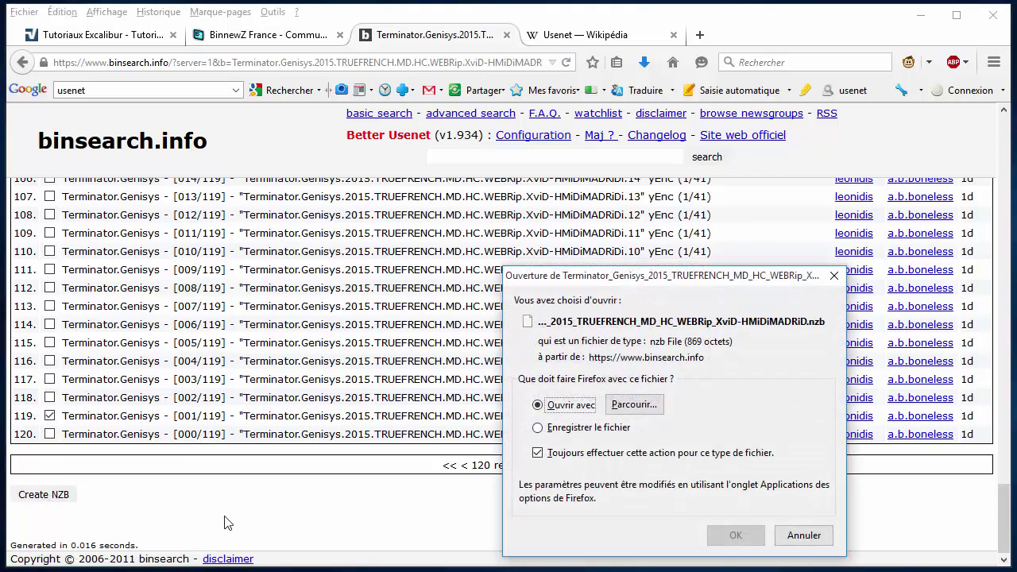
{"action": "left_click", "coordinate": [734, 534]}
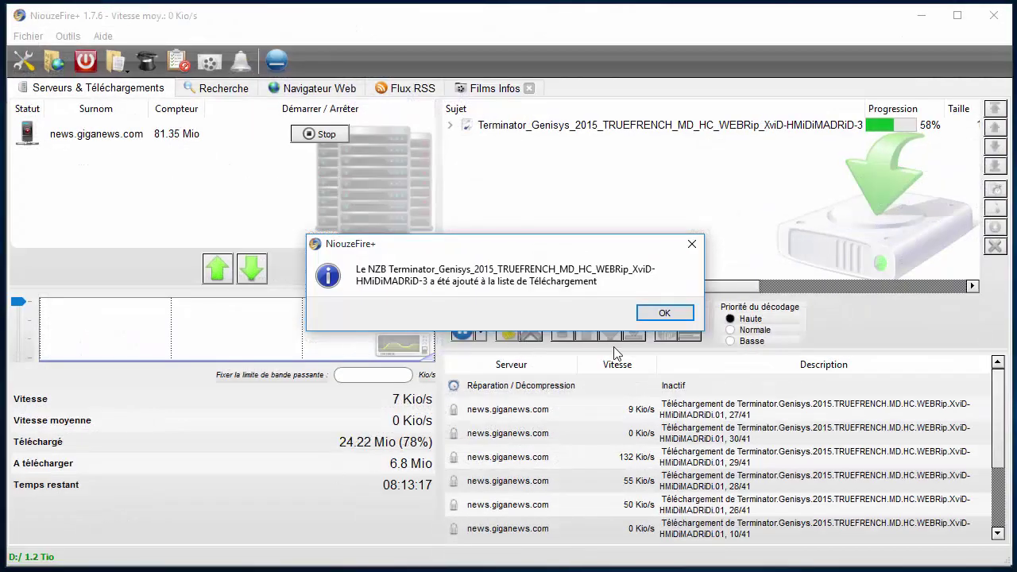
{"action": "left_click", "coordinate": [665, 314]}
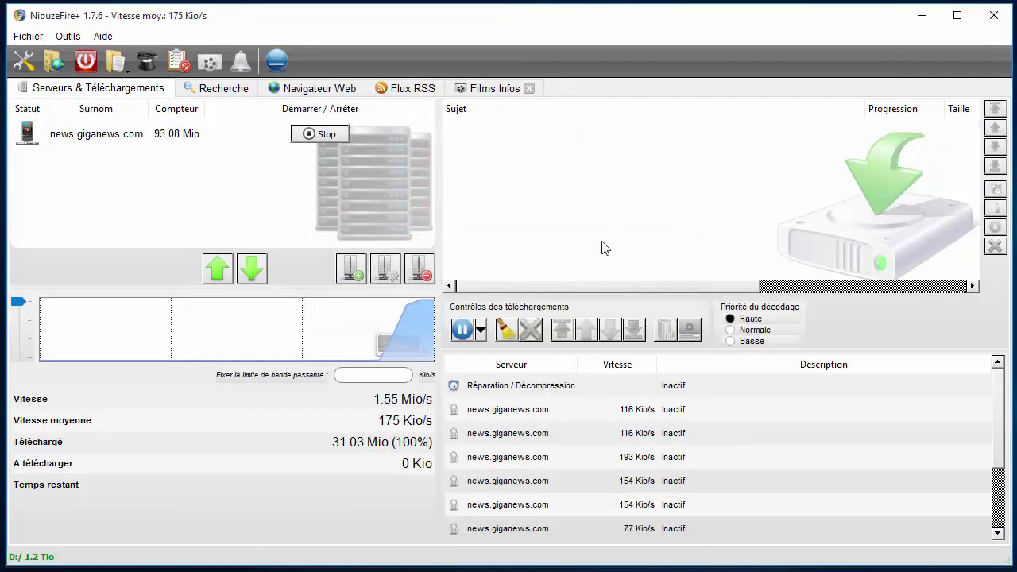
Step: Inspect the newly downloaded .01 archive's inner folder in WinRAR, close it and return to the Niouzefire Destination folder
{"action": "left_click", "coordinate": [116, 61]}
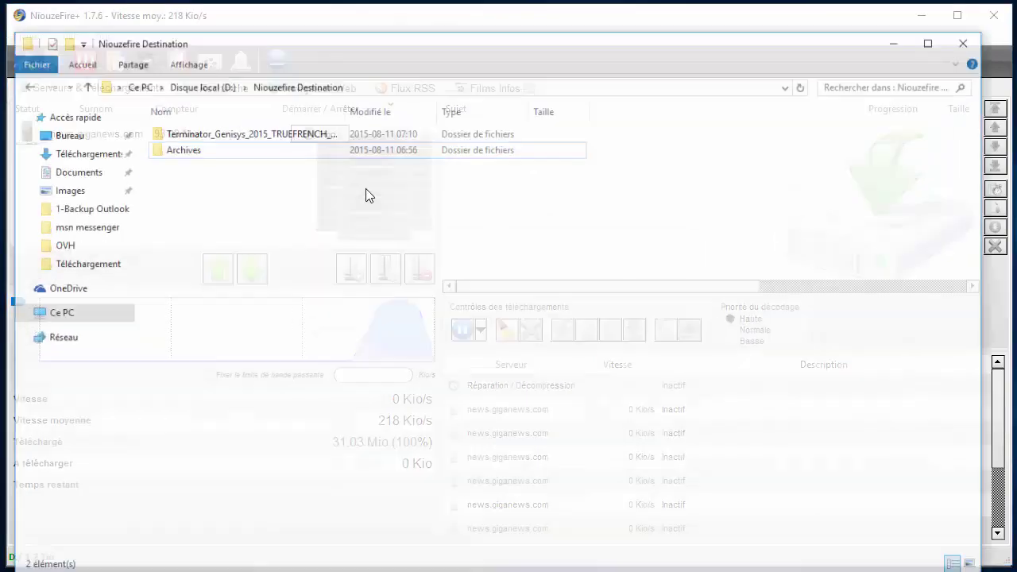
{"action": "double_click", "coordinate": [295, 112]}
{"action": "double_click", "coordinate": [297, 111]}
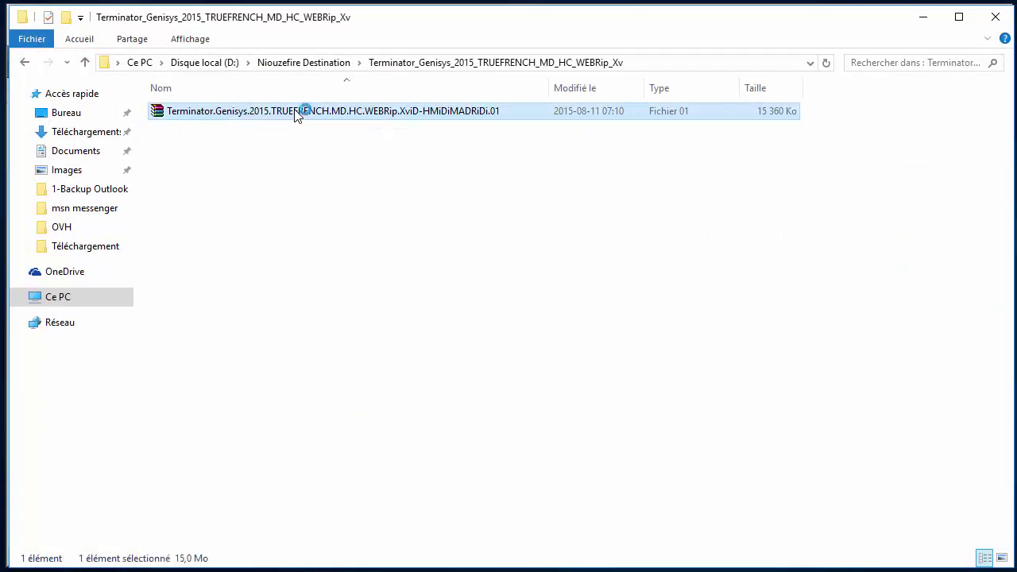
{"action": "double_click", "coordinate": [273, 165]}
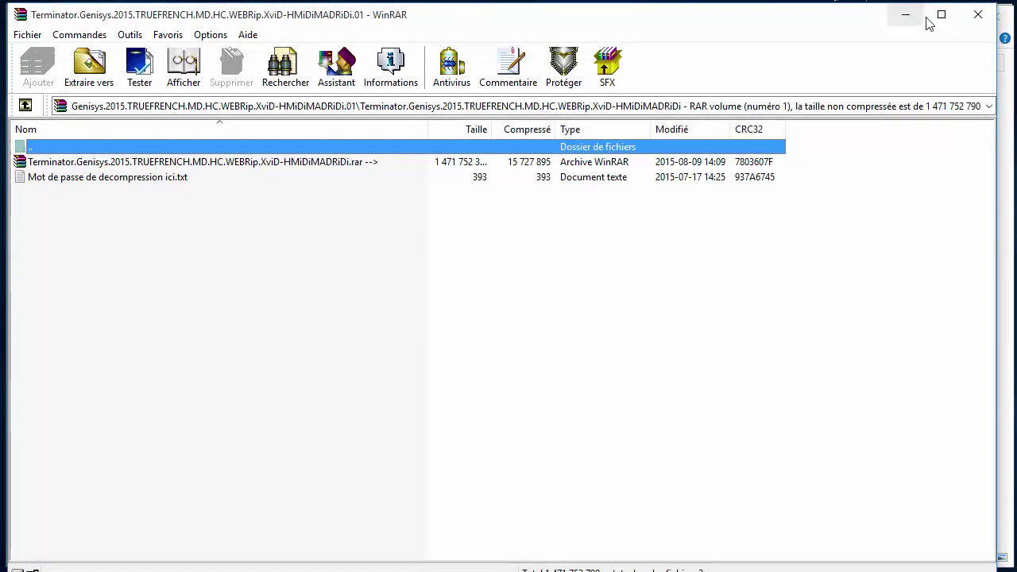
{"action": "left_click", "coordinate": [977, 15]}
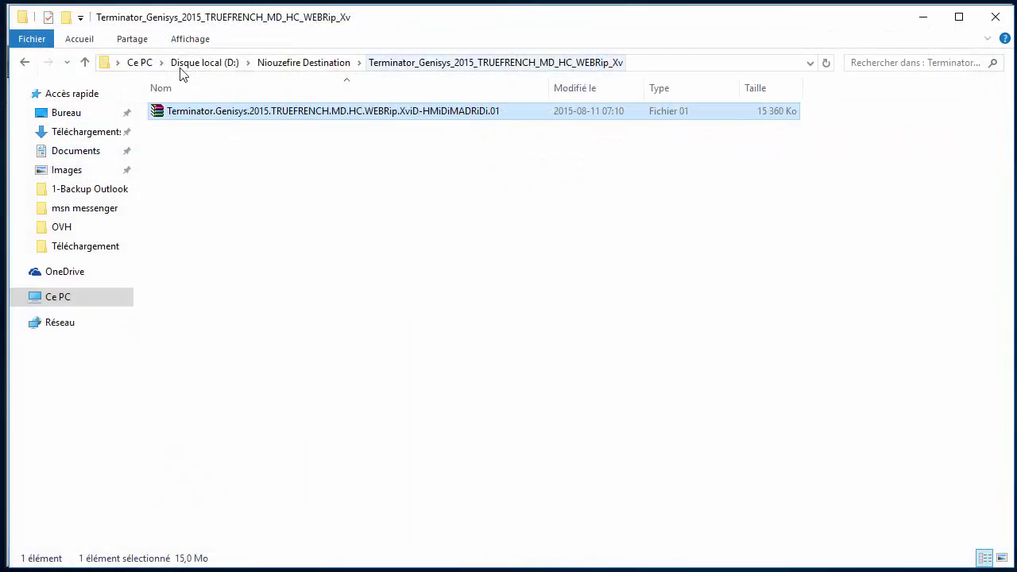
{"action": "left_click", "coordinate": [86, 63]}
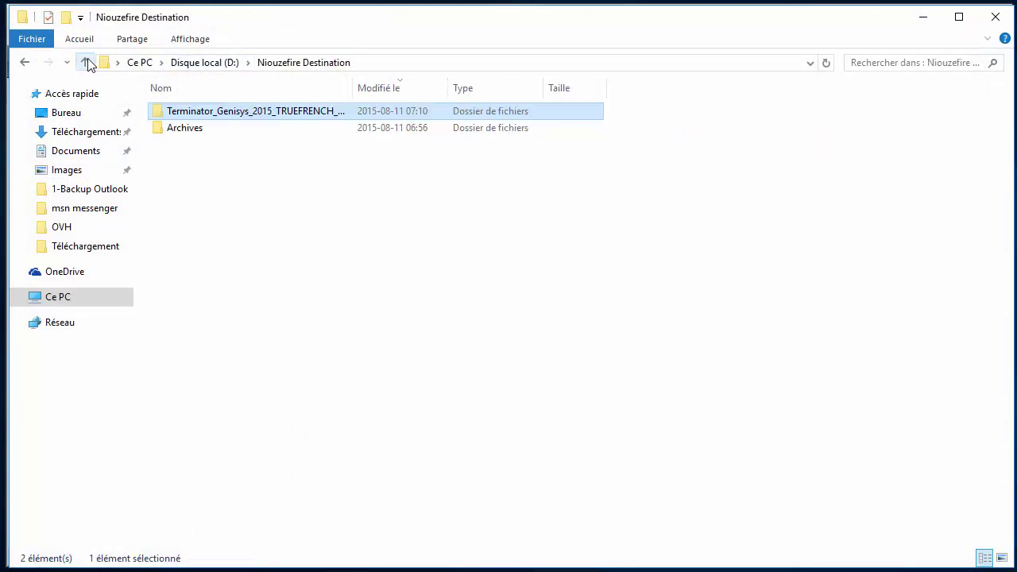
Step: Delete the downloaded Terminator_Genisys folder and close the Niouzefire Destination window
{"action": "right_click", "coordinate": [283, 116]}
{"action": "left_click", "coordinate": [352, 476]}
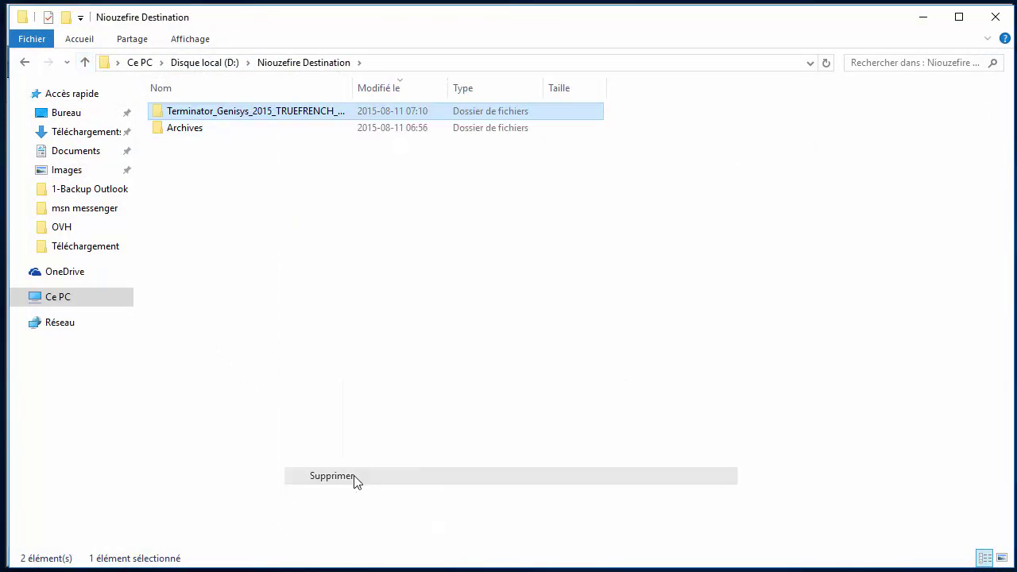
{"action": "left_click", "coordinate": [994, 18]}
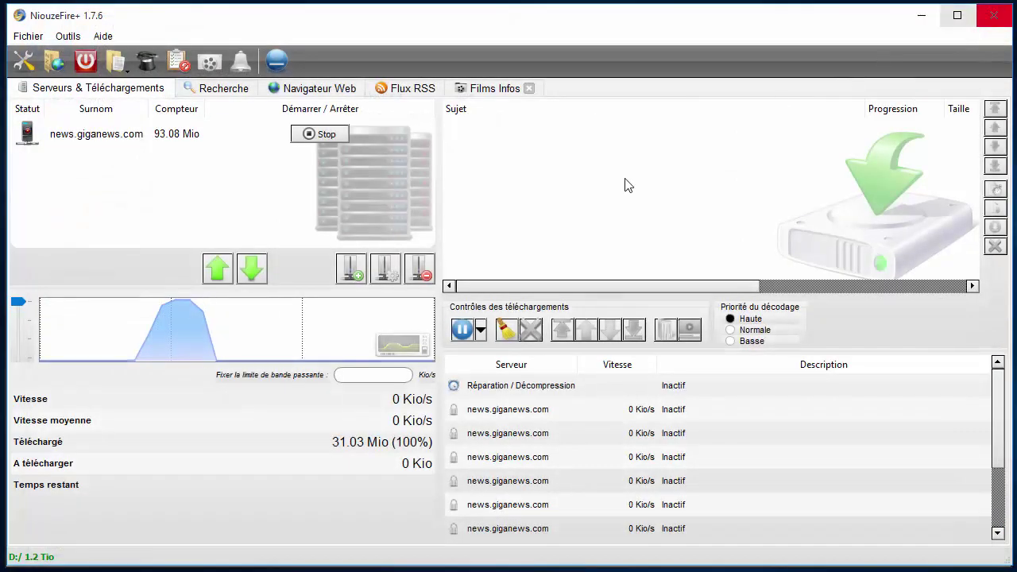
Step: Switch back to Firefox, close the Binsearch page and open the Films category on BinnewZ France
{"action": "left_click", "coordinate": [919, 15]}
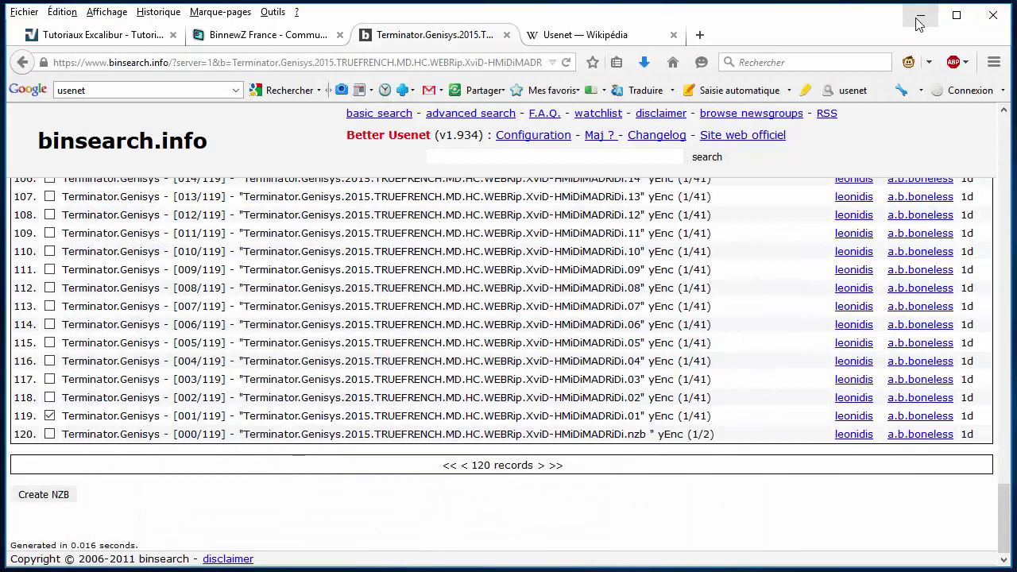
{"action": "left_click", "coordinate": [505, 35]}
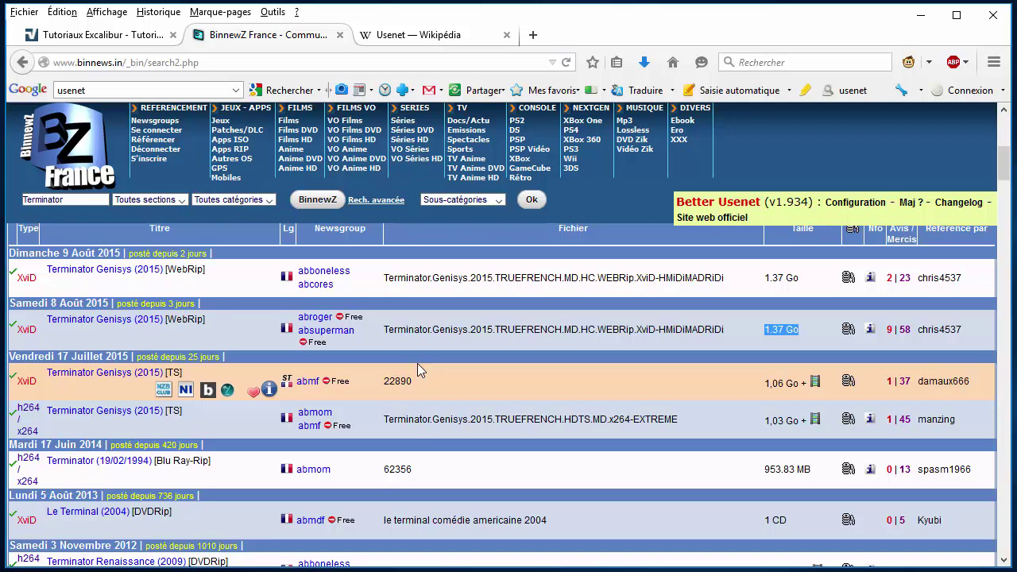
{"action": "scroll", "coordinate": [418, 370], "scroll_direction": "up", "scroll_amount": 5}
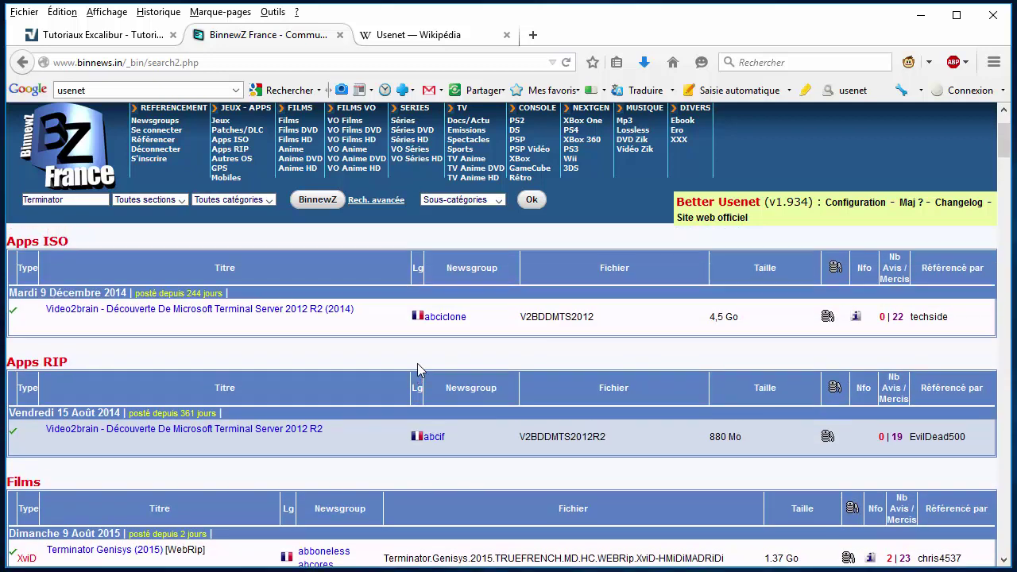
{"action": "scroll", "coordinate": [418, 370], "scroll_direction": "down", "scroll_amount": 5}
{"action": "scroll", "coordinate": [417, 363], "scroll_direction": "up", "scroll_amount": 5}
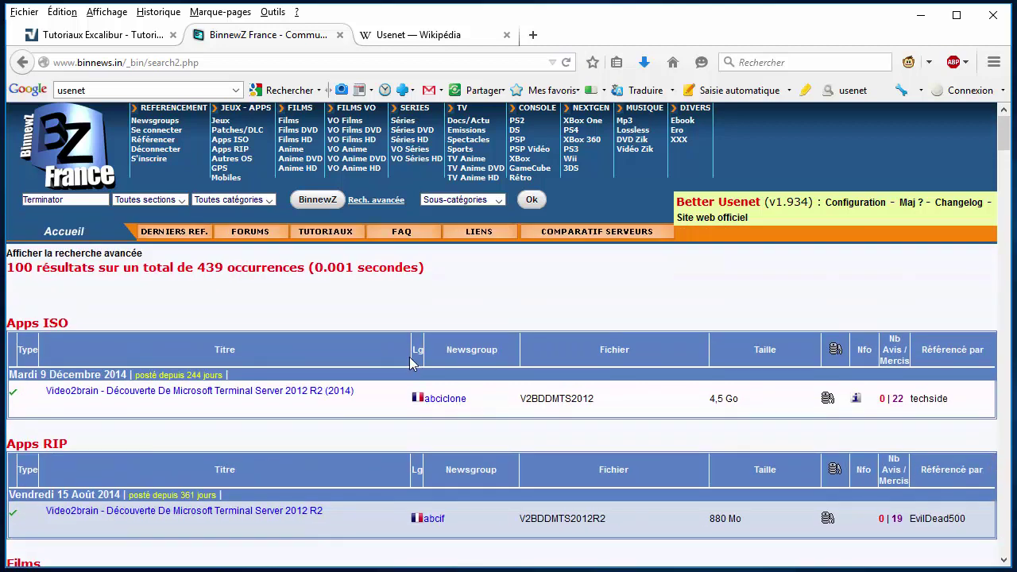
{"action": "left_click", "coordinate": [288, 125]}
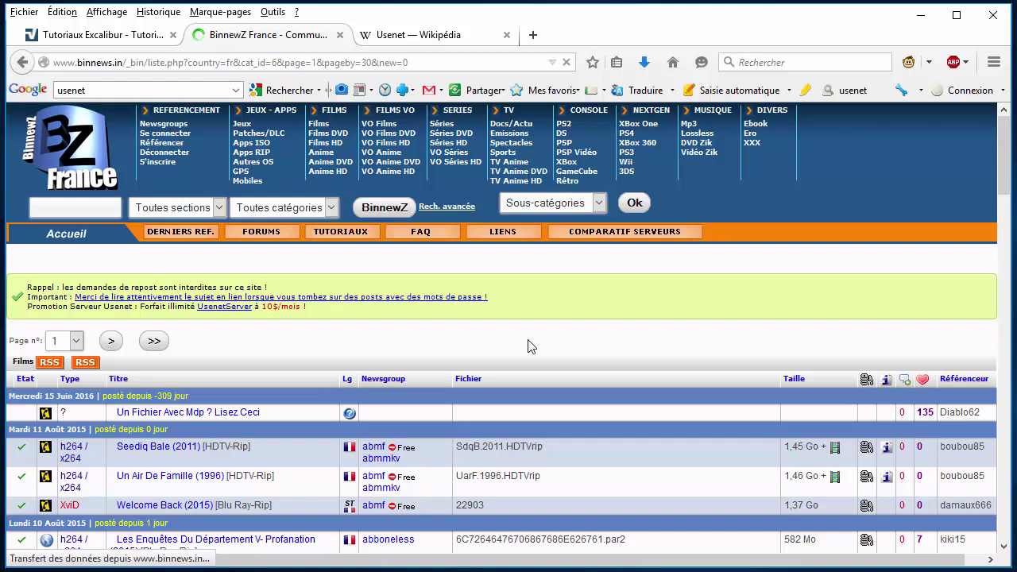
Step: Browse the Films listing and look up La Loi Du Seigneur (1956) from 9 August on Binsearch
{"action": "scroll", "coordinate": [528, 355], "scroll_direction": "down", "scroll_amount": 5}
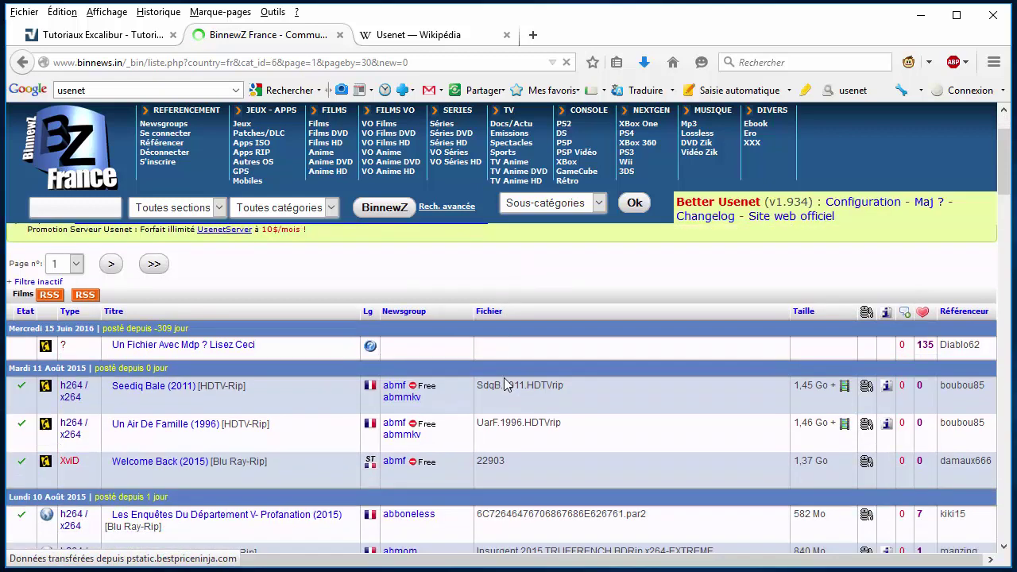
{"action": "scroll", "coordinate": [501, 405], "scroll_direction": "down", "scroll_amount": 2}
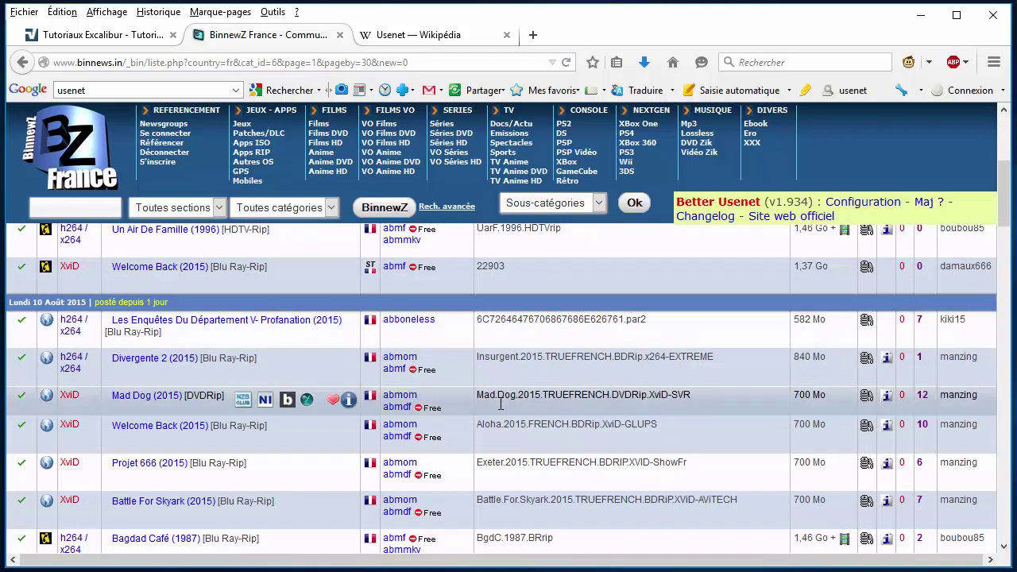
{"action": "scroll", "coordinate": [499, 410], "scroll_direction": "down", "scroll_amount": 7}
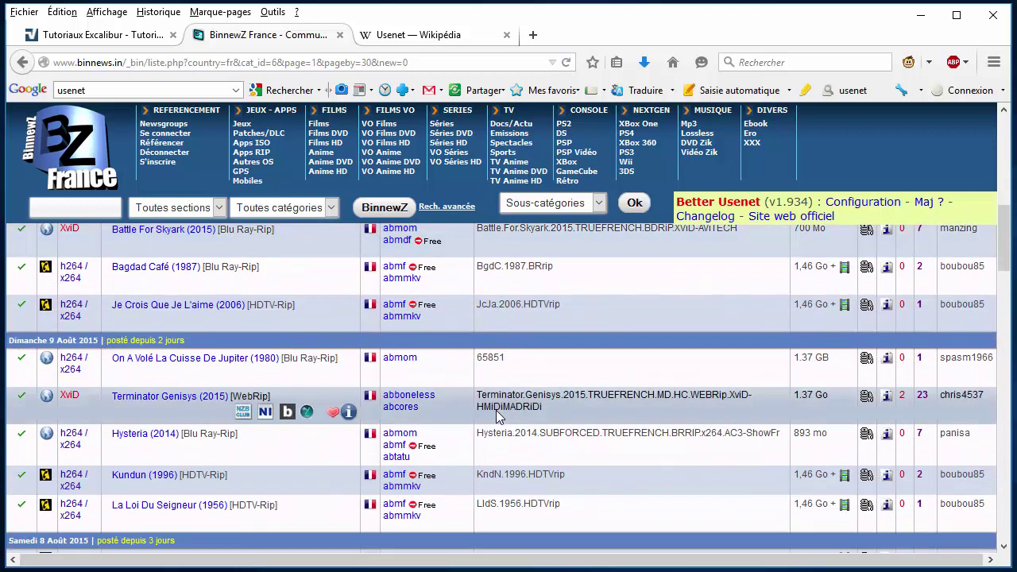
{"action": "scroll", "coordinate": [497, 417], "scroll_direction": "down", "scroll_amount": 5}
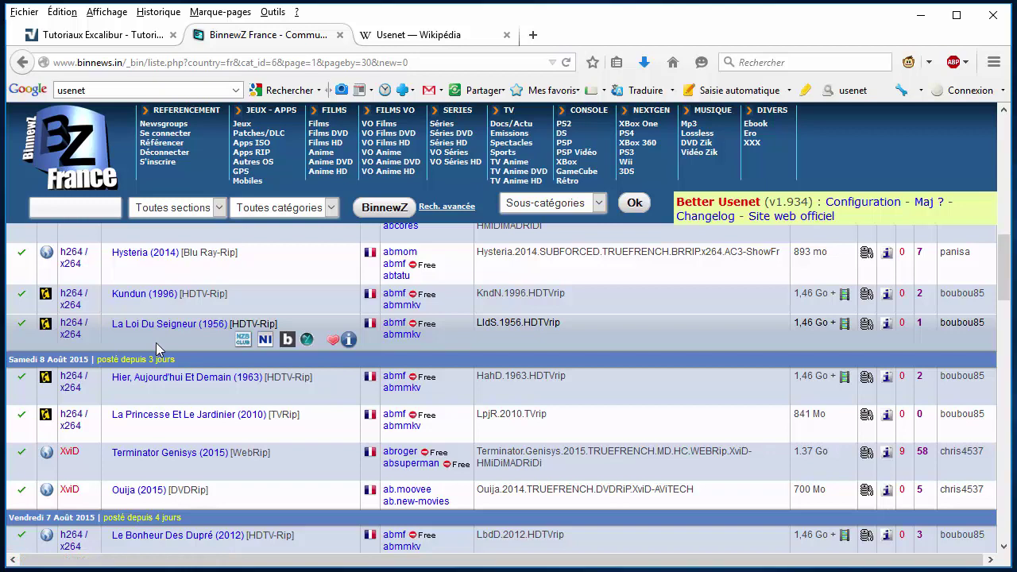
{"action": "left_click", "coordinate": [286, 341]}
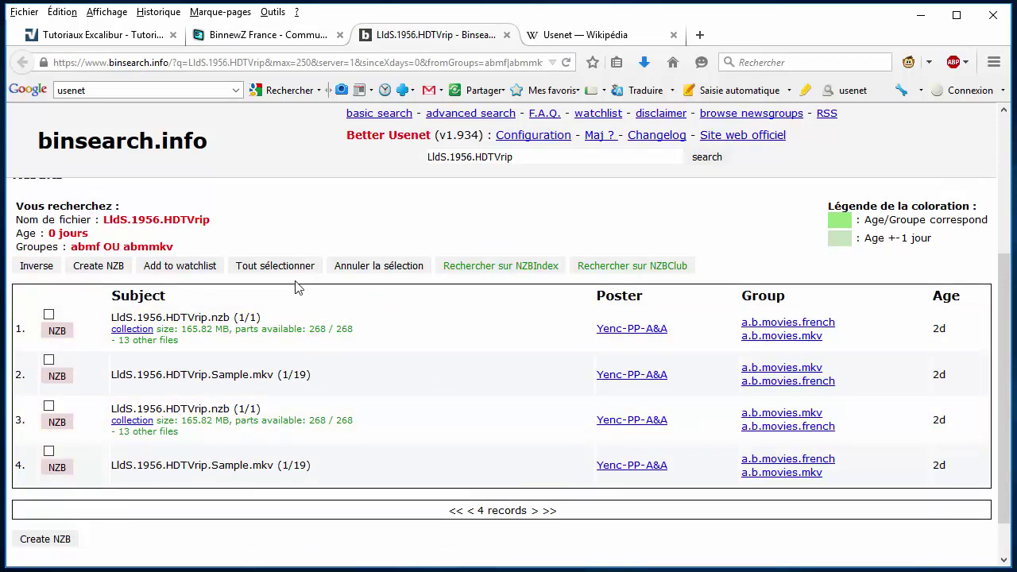
Step: Repeat the LldS.1956.HDTVrip search in the most popular groups and close the Binsearch page
{"action": "scroll", "coordinate": [198, 397], "scroll_direction": "up", "scroll_amount": 4}
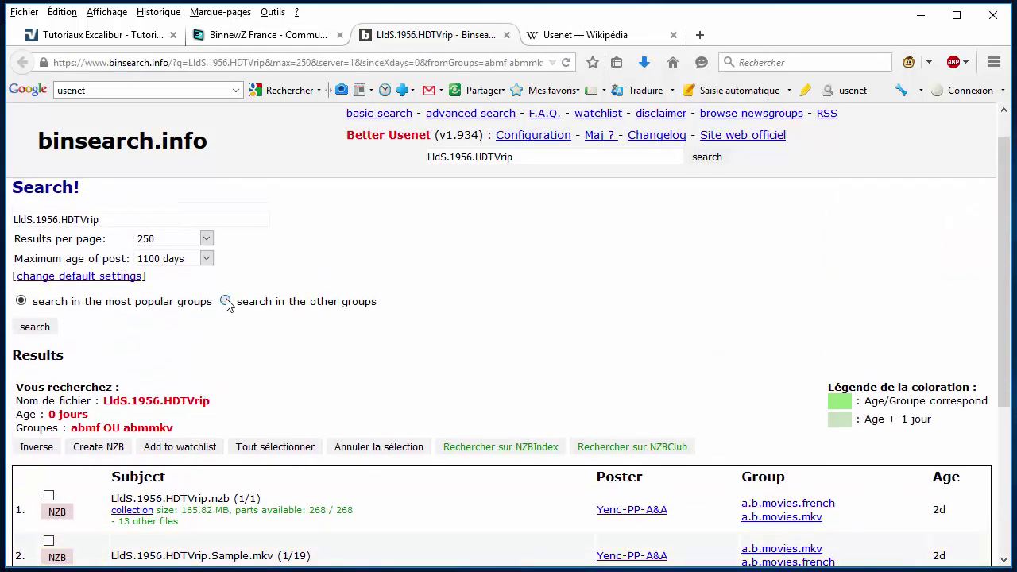
{"action": "left_click", "coordinate": [35, 327]}
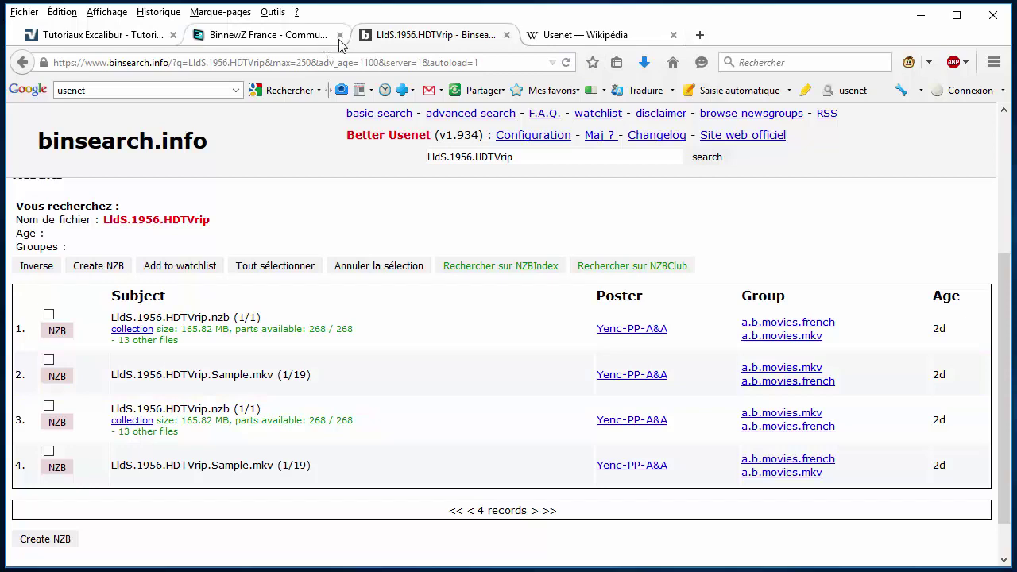
{"action": "left_click", "coordinate": [507, 39]}
Step: Look up the 8 August entry La Princesse Et Le Jardinier (2010) on Binsearch
{"action": "scroll", "coordinate": [305, 459], "scroll_direction": "down", "scroll_amount": 3}
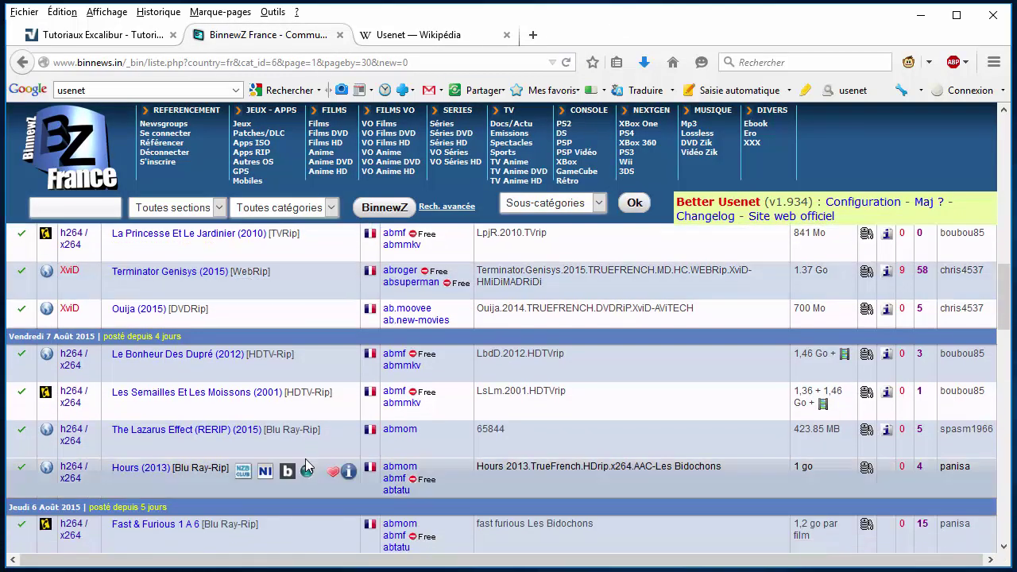
{"action": "scroll", "coordinate": [305, 459], "scroll_direction": "up", "scroll_amount": 2}
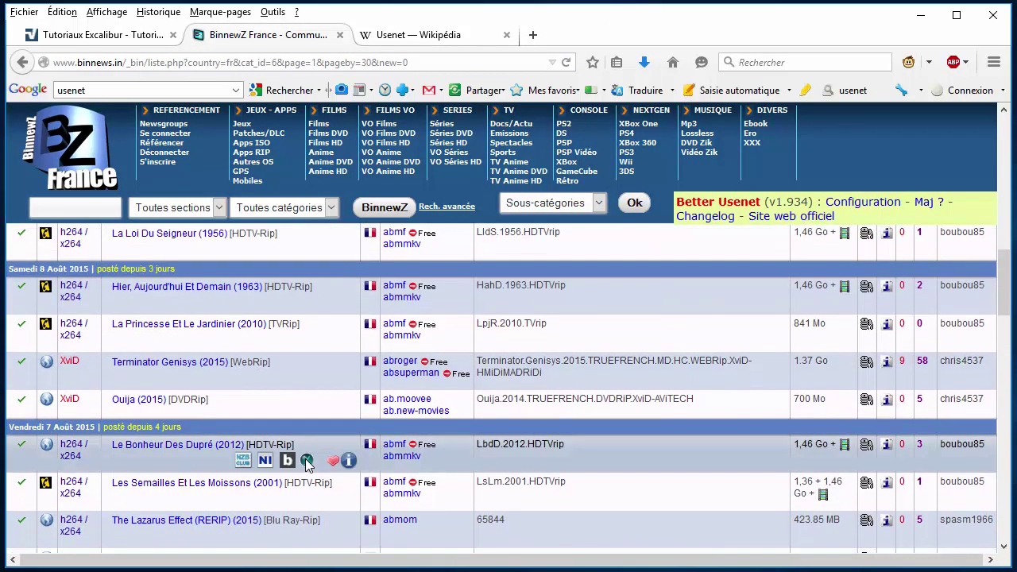
{"action": "left_click", "coordinate": [288, 340]}
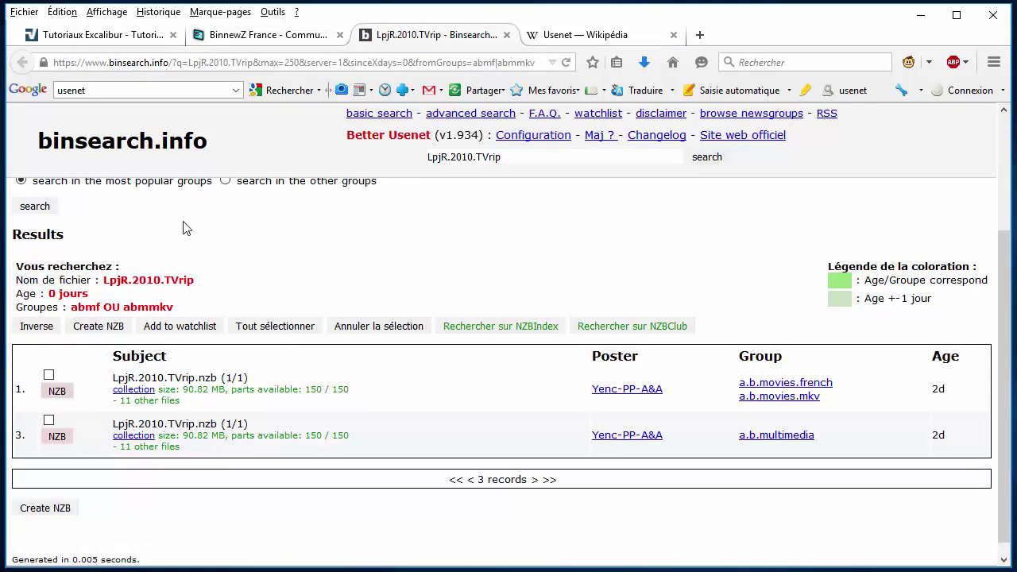
Step: Search for LpjR.2010.TVrip in Binsearch's other groups and close the results page
{"action": "scroll", "coordinate": [184, 230], "scroll_direction": "up", "scroll_amount": 3}
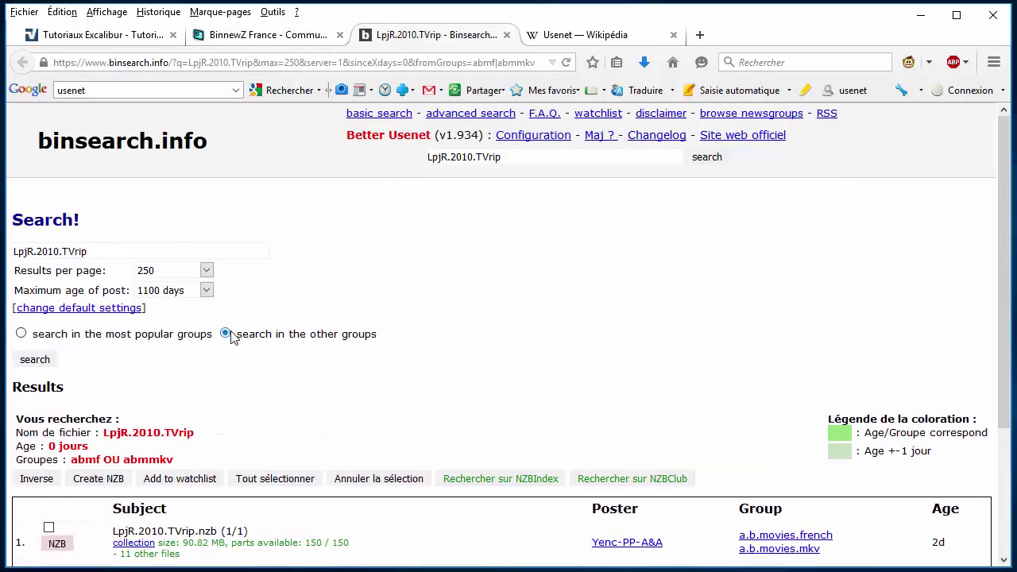
{"action": "left_click", "coordinate": [49, 362]}
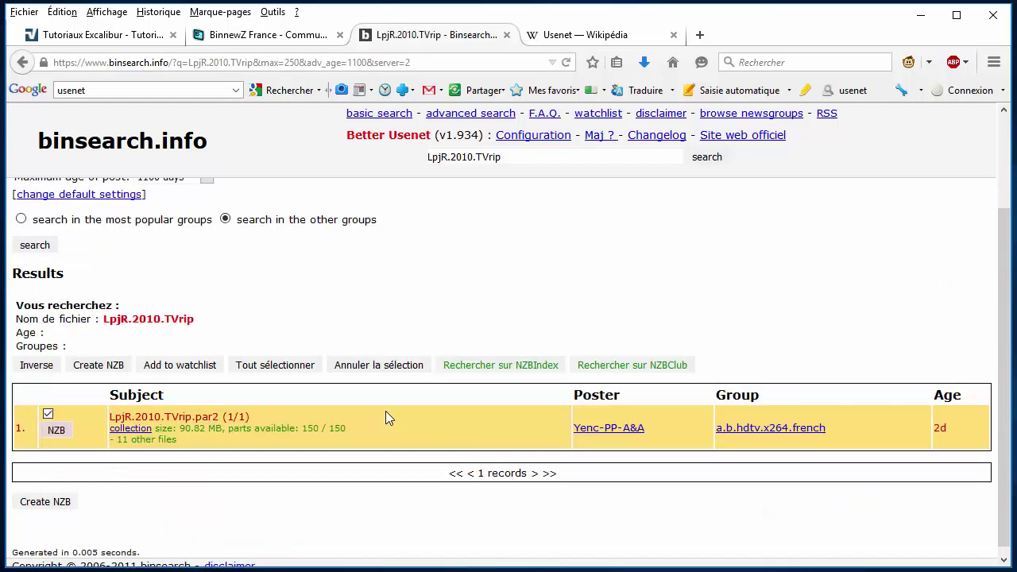
{"action": "left_click", "coordinate": [506, 35]}
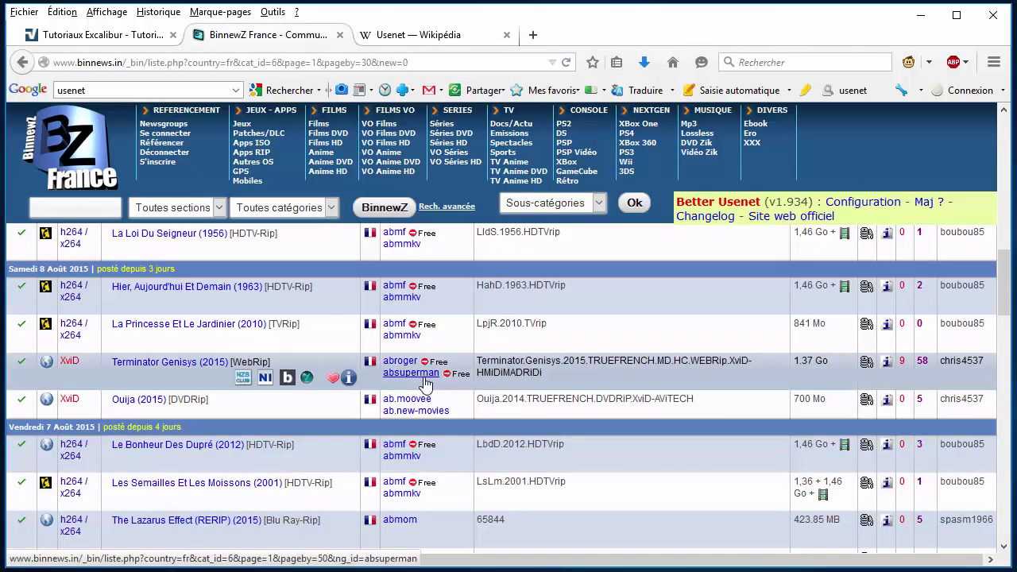
Step: Find the 6 August entry Unfriended (2015) in the Films listing and look it up on Binsearch
{"action": "scroll", "coordinate": [423, 391], "scroll_direction": "down", "scroll_amount": 5}
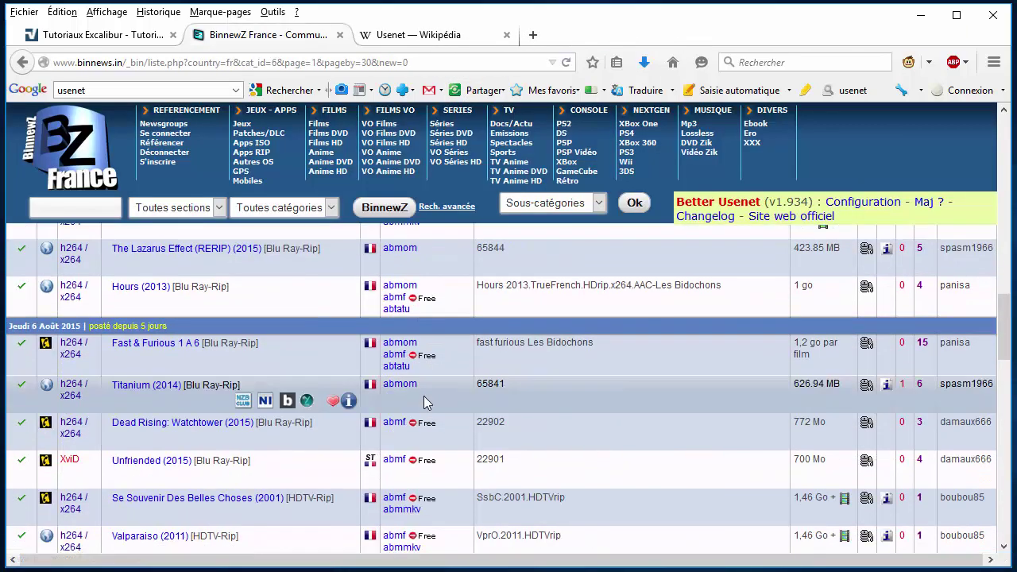
{"action": "scroll", "coordinate": [424, 395], "scroll_direction": "down", "scroll_amount": 2}
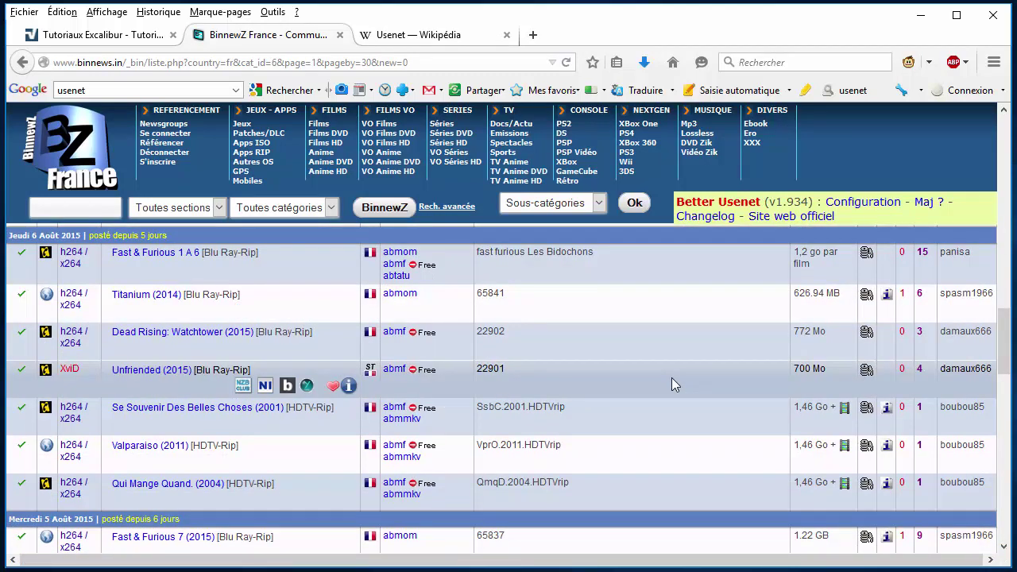
{"action": "left_click", "coordinate": [288, 385]}
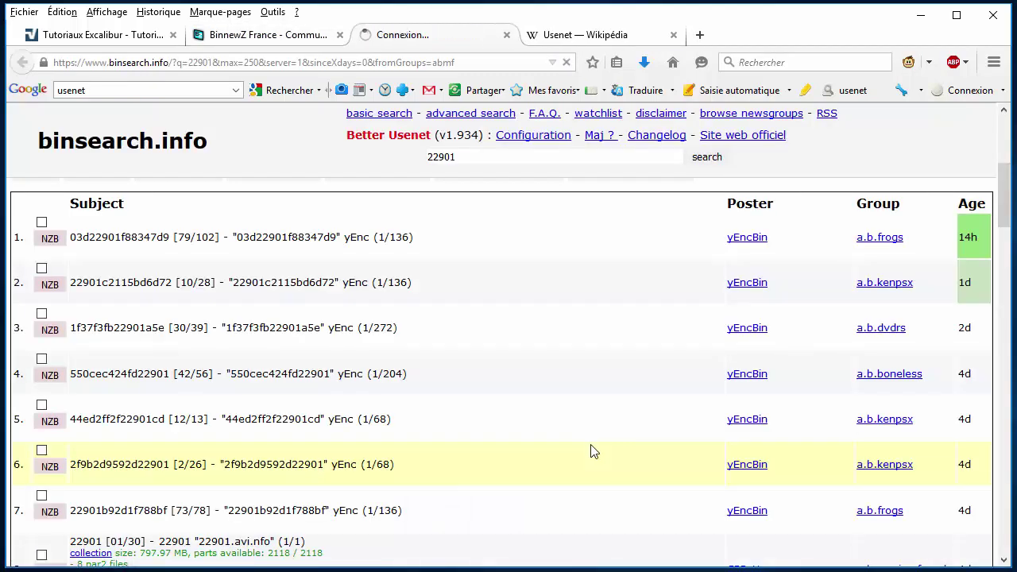
Step: Create an NZB for the full 22901 collection in a.b.movies.french and send it to NiouzeFire+ for download
{"action": "scroll", "coordinate": [591, 452], "scroll_direction": "down", "scroll_amount": 4}
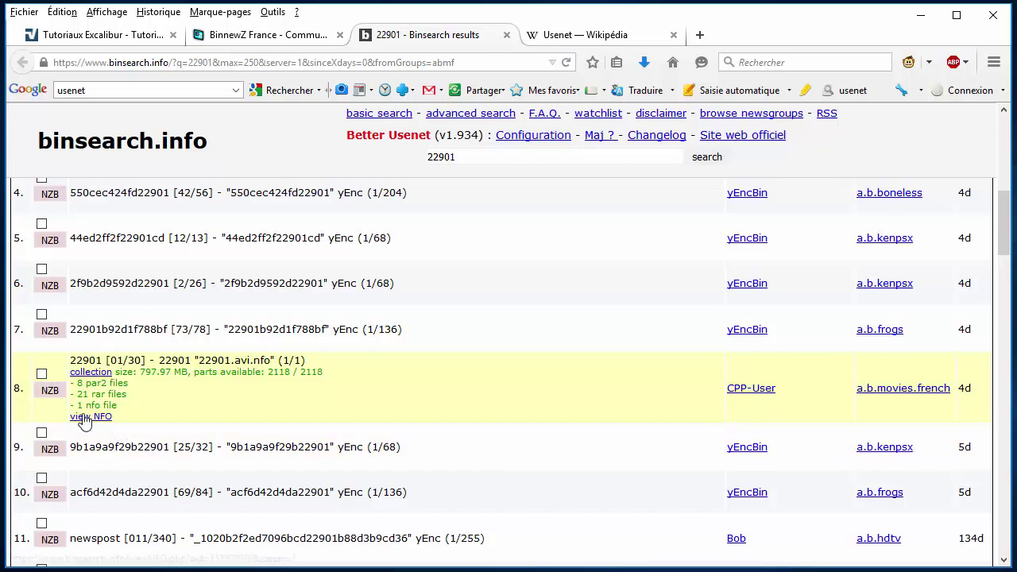
{"action": "scroll", "coordinate": [119, 421], "scroll_direction": "down", "scroll_amount": 2}
{"action": "left_click", "coordinate": [41, 283]}
{"action": "scroll", "coordinate": [182, 408], "scroll_direction": "down", "scroll_amount": 12}
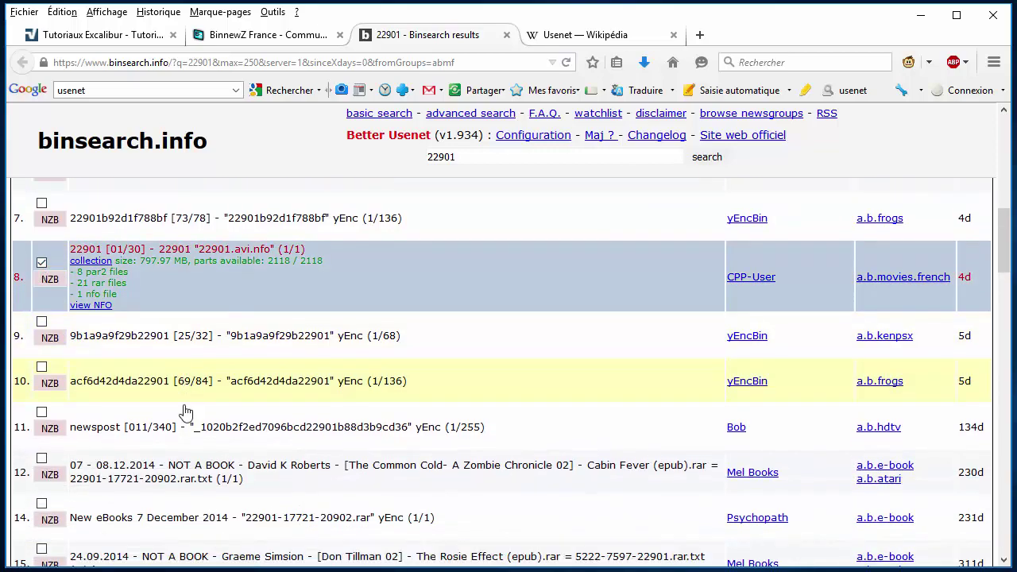
{"action": "scroll", "coordinate": [182, 420], "scroll_direction": "up", "scroll_amount": 17}
{"action": "scroll", "coordinate": [182, 419], "scroll_direction": "up", "scroll_amount": 5}
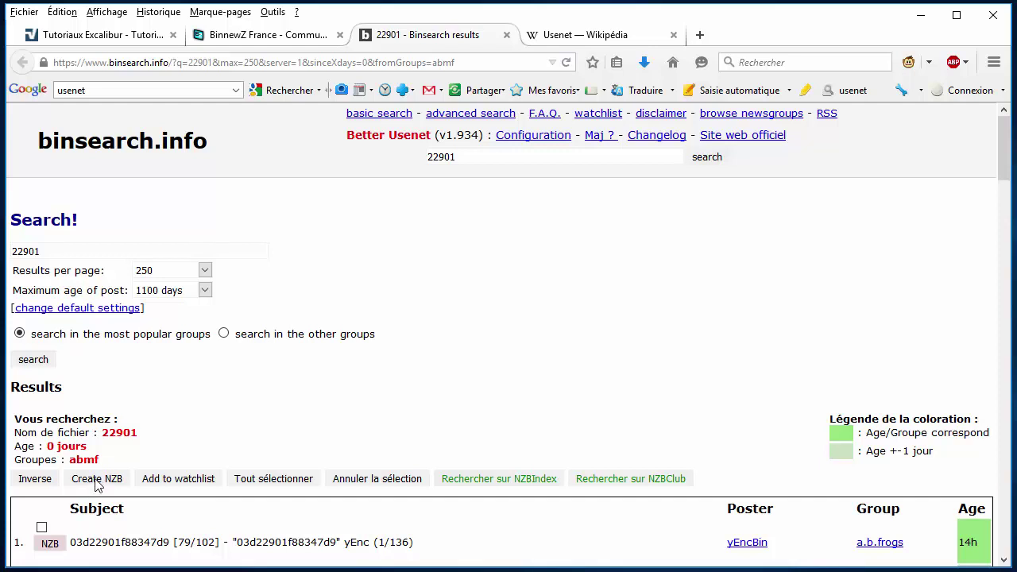
{"action": "left_click", "coordinate": [97, 479]}
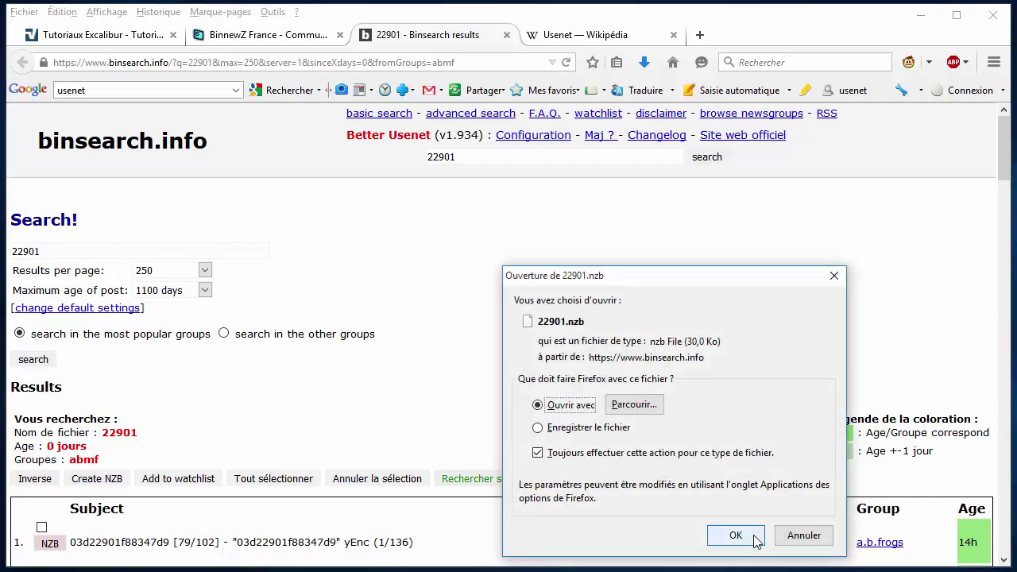
{"action": "left_click", "coordinate": [754, 538]}
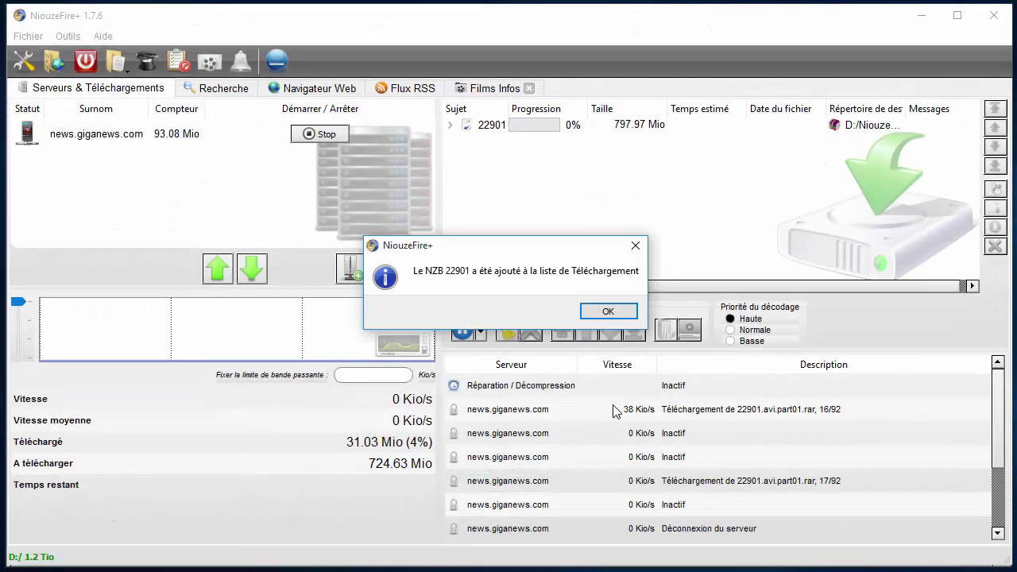
{"action": "left_click", "coordinate": [608, 310]}
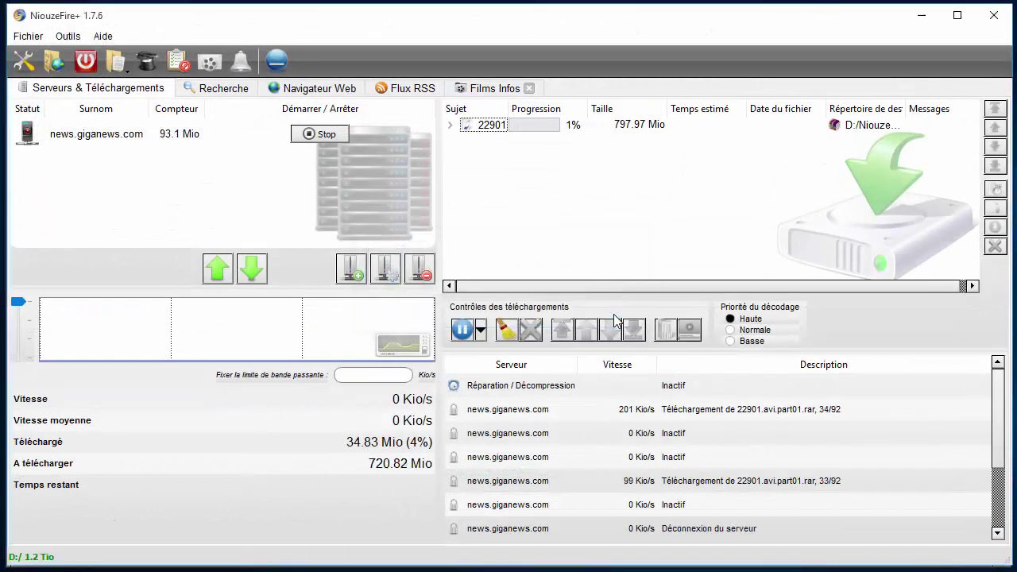
Step: Widen the Sujet column of the download list and select the 22901 download
{"action": "left_click", "coordinate": [469, 127]}
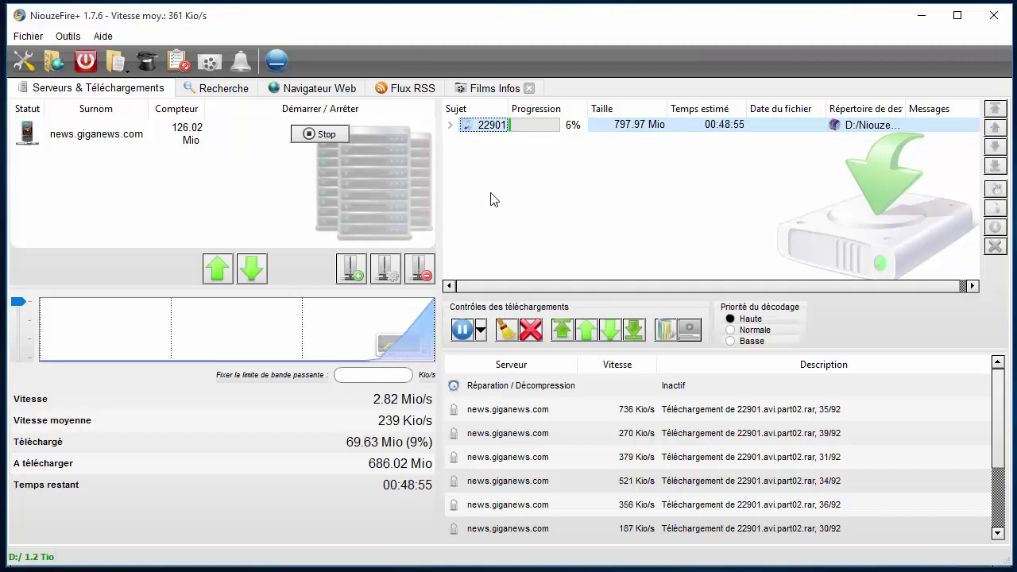
{"action": "left_click_drag", "start_coordinate": [509, 108], "coordinate": [588, 108]}
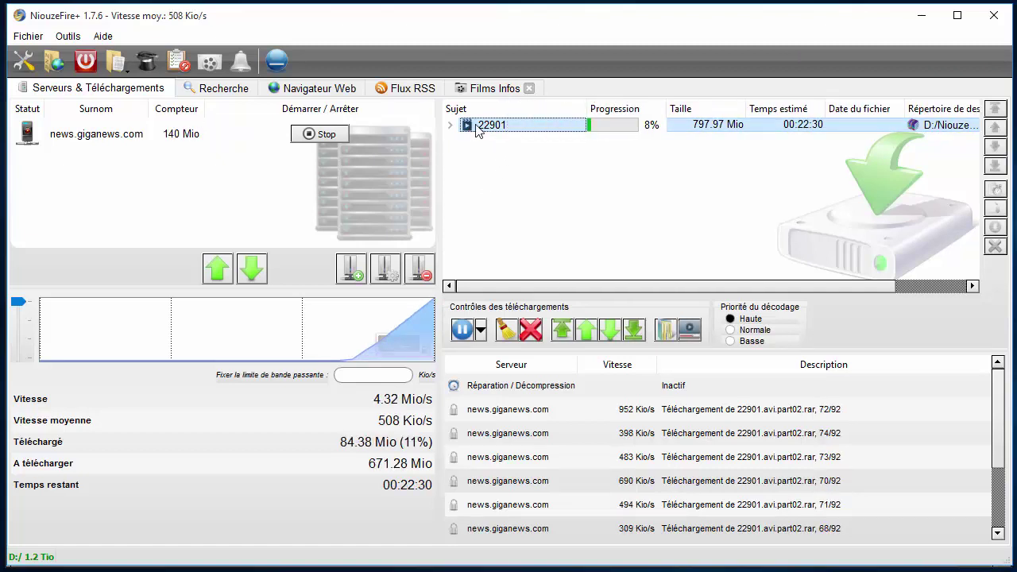
{"action": "left_click", "coordinate": [475, 185]}
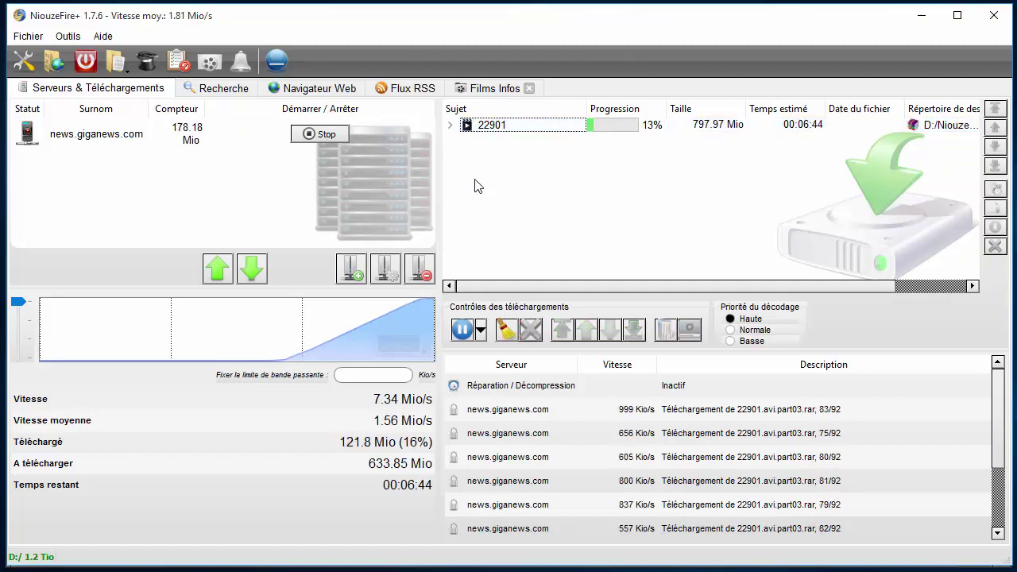
{"action": "left_click", "coordinate": [470, 127]}
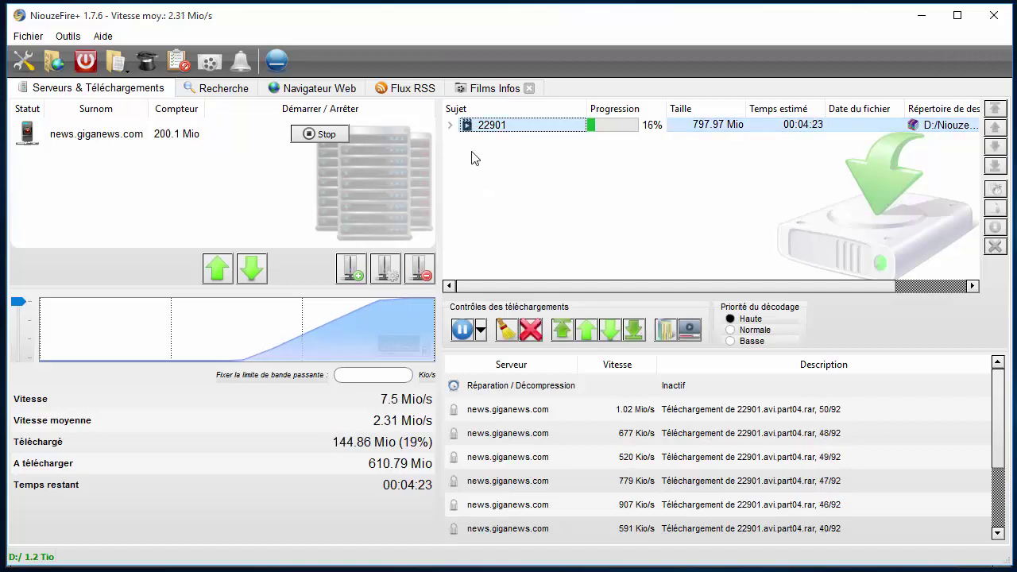
{"action": "left_click", "coordinate": [472, 158]}
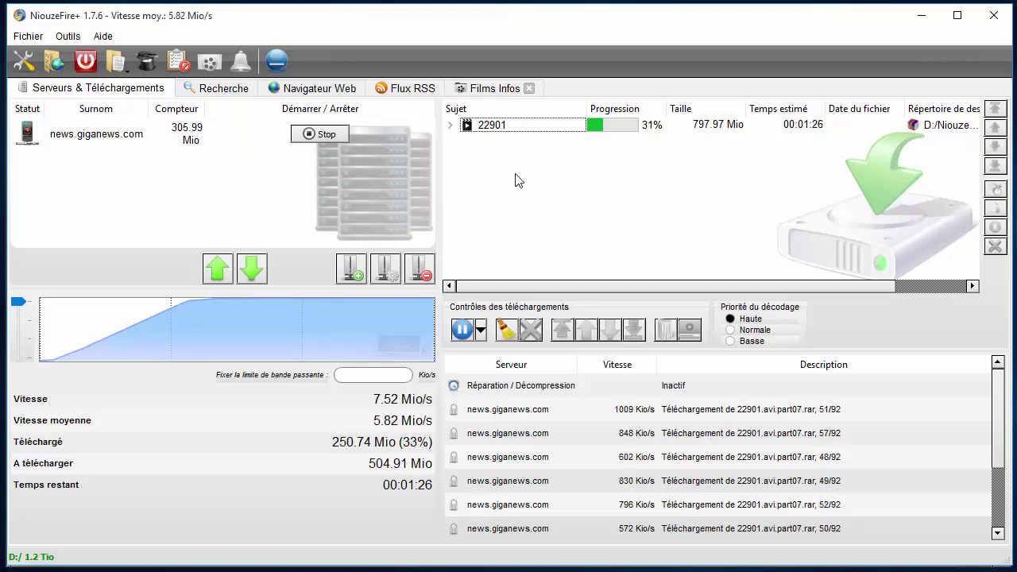
{"action": "left_click", "coordinate": [472, 129]}
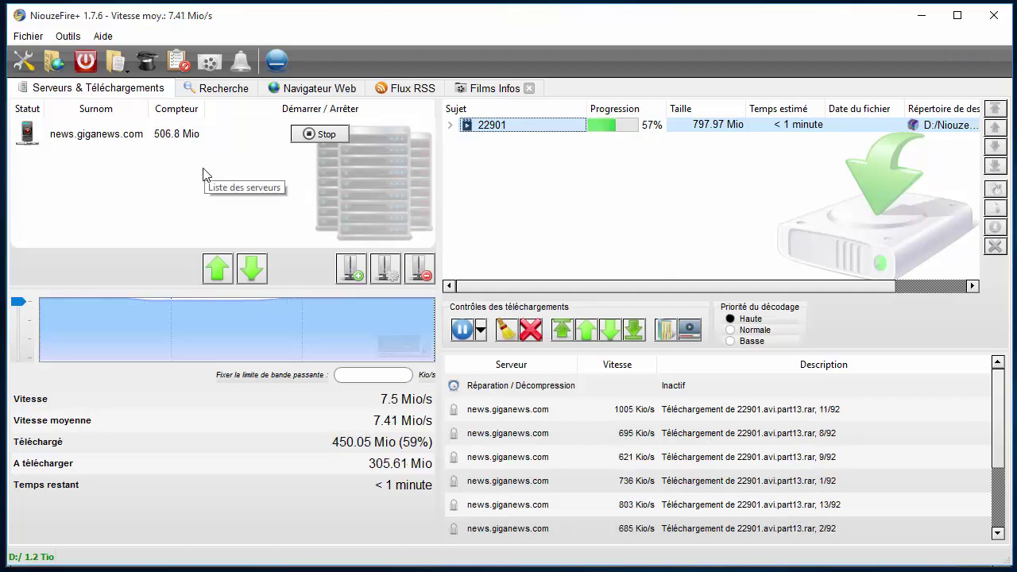
Step: Switch to the browser, close the 22901 results page, and look up the 9 August entry Terminator Genisys (2015) on Binsearch
{"action": "left_click", "coordinate": [923, 18]}
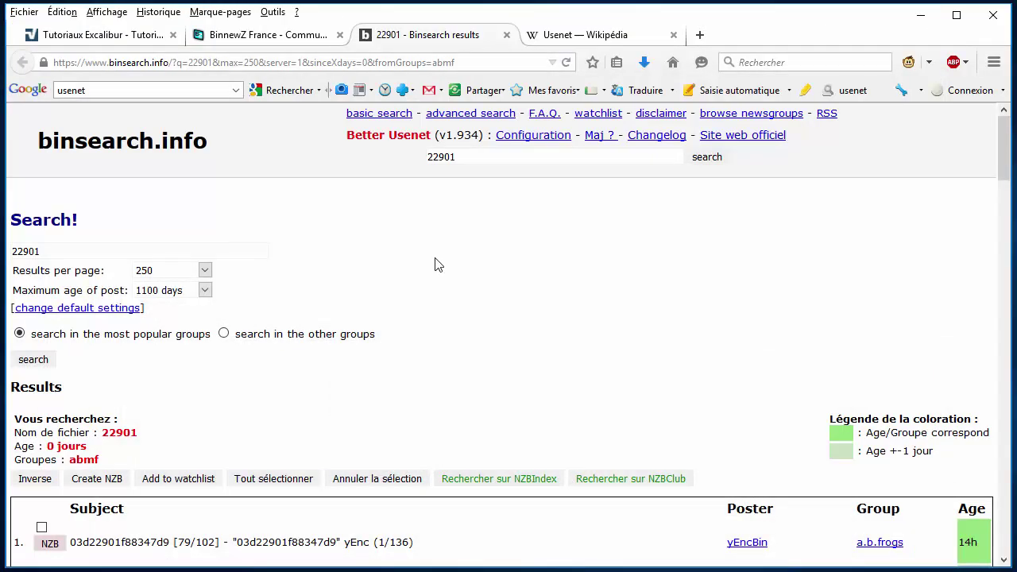
{"action": "left_click", "coordinate": [506, 35]}
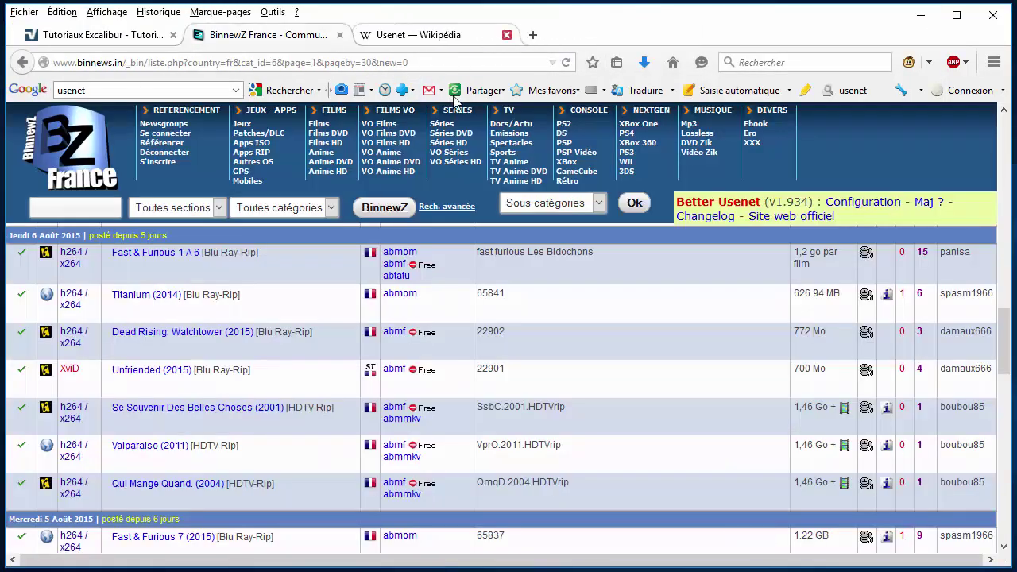
{"action": "scroll", "coordinate": [236, 401], "scroll_direction": "up", "scroll_amount": 10}
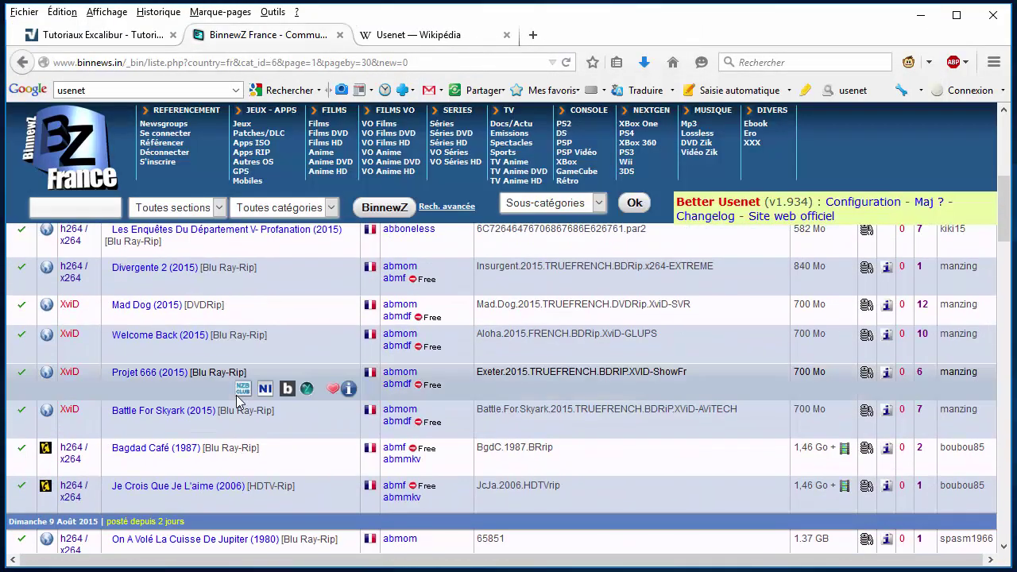
{"action": "scroll", "coordinate": [236, 402], "scroll_direction": "down", "scroll_amount": 5}
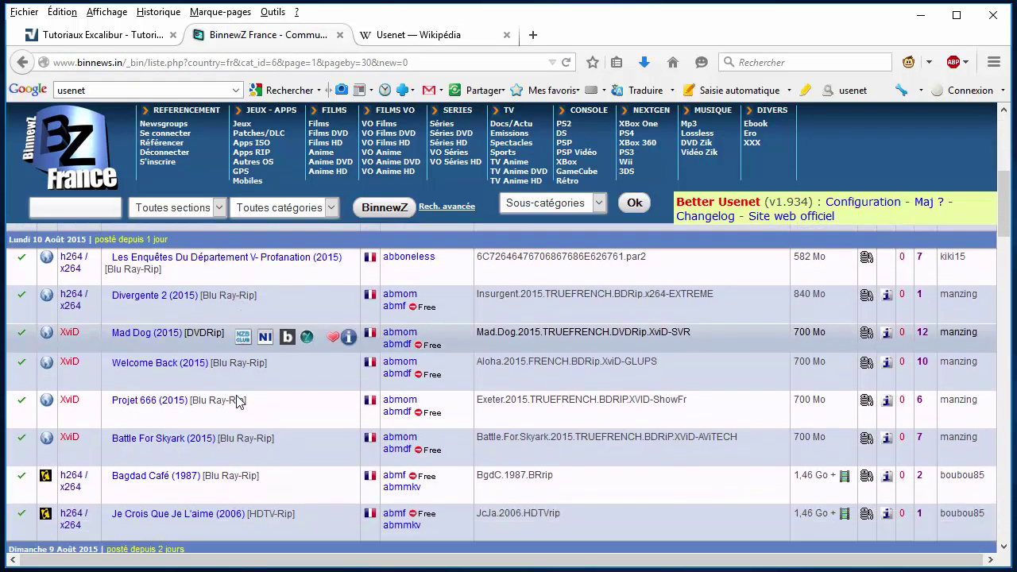
{"action": "scroll", "coordinate": [264, 427], "scroll_direction": "down", "scroll_amount": 2}
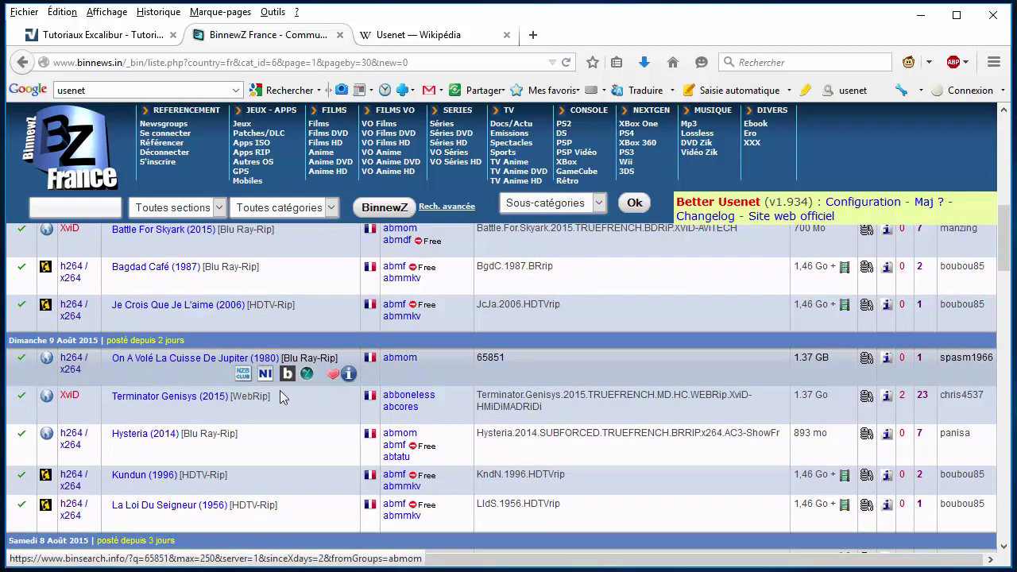
{"action": "left_click", "coordinate": [286, 413]}
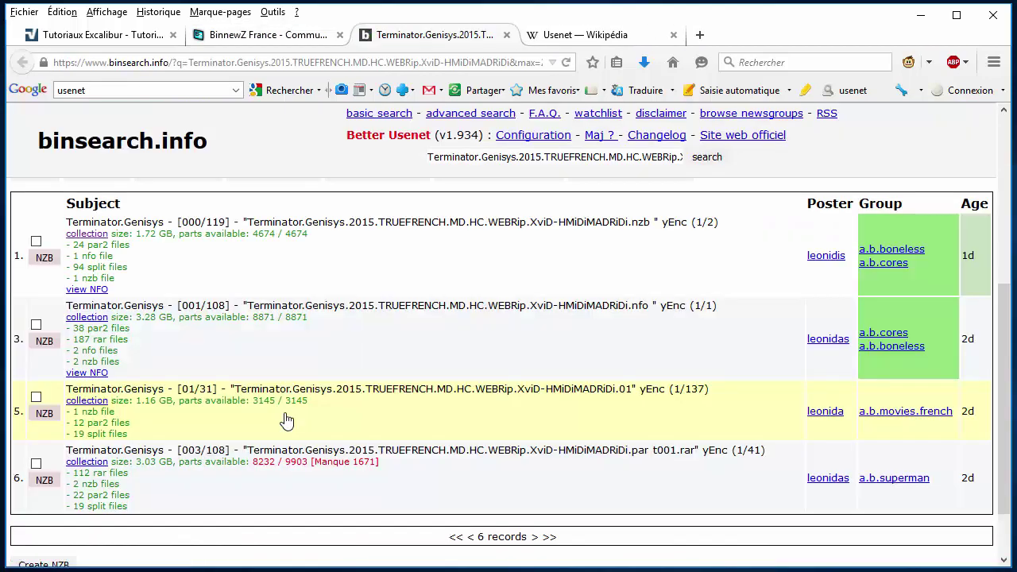
Step: Create an NZB for the first Terminator Genisys collection, in a.b.boneless and a.b.cores, and send it to NiouzeFire+
{"action": "left_click", "coordinate": [35, 240]}
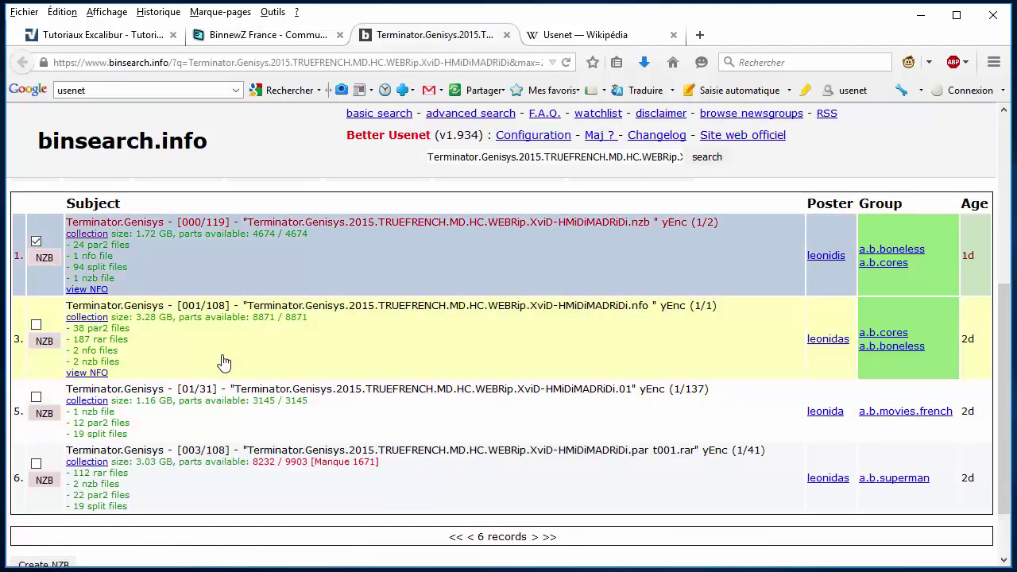
{"action": "scroll", "coordinate": [225, 369], "scroll_direction": "down", "scroll_amount": 2}
{"action": "left_click", "coordinate": [55, 494]}
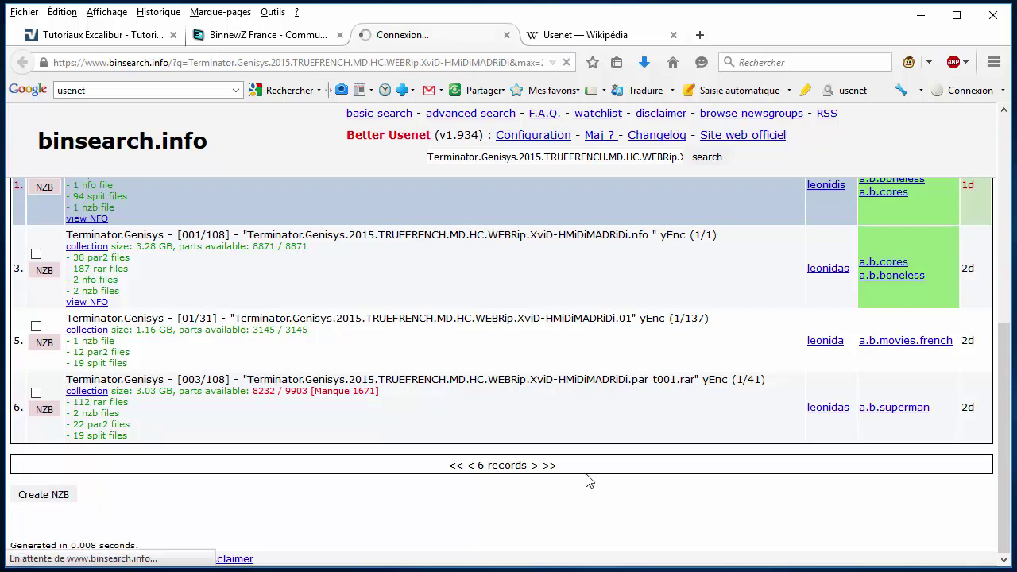
{"action": "left_click", "coordinate": [735, 536]}
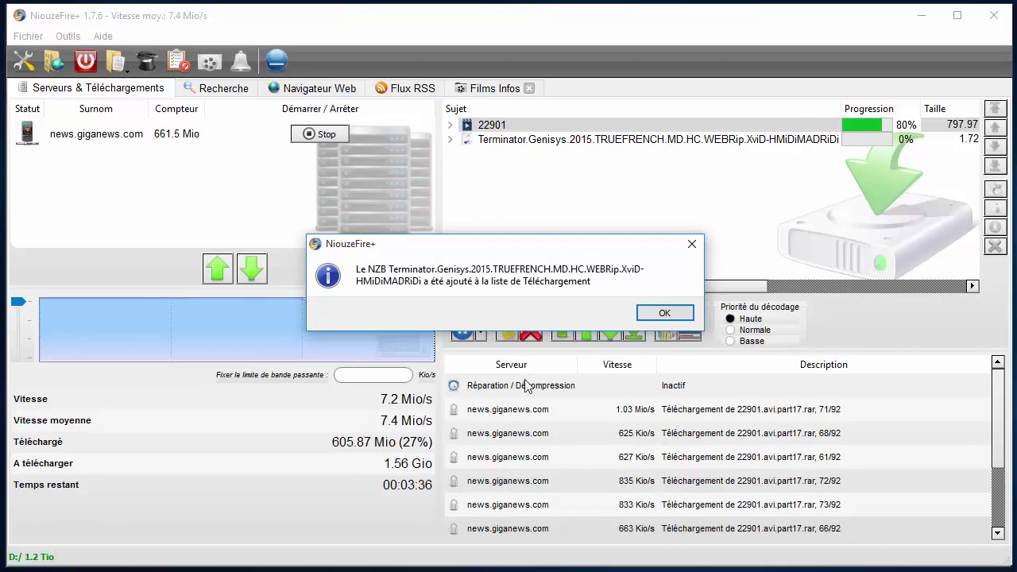
{"action": "left_click", "coordinate": [673, 313]}
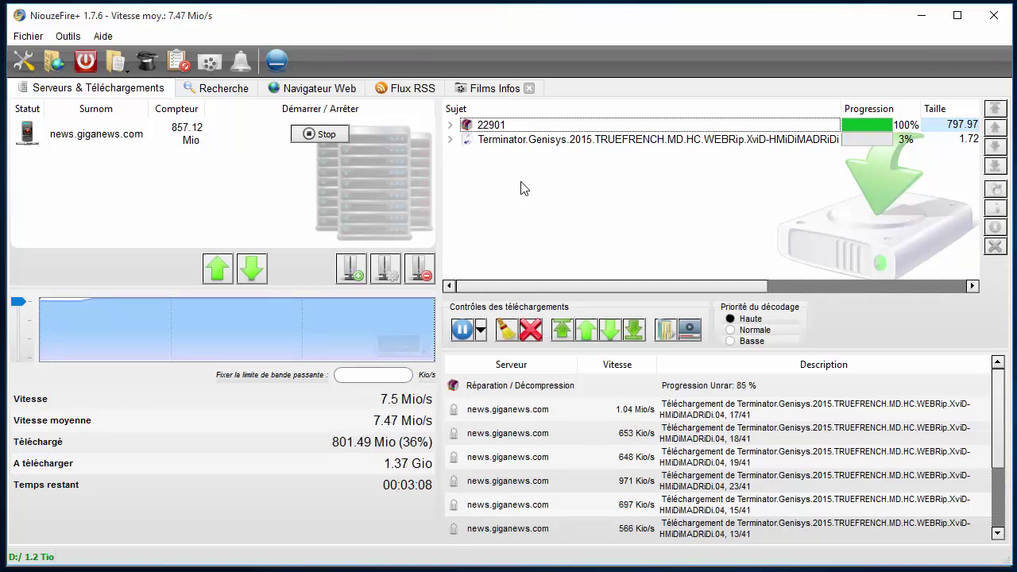
Step: Check the progress of the Terminator Genisys download, and delete it from the download list
{"action": "left_click", "coordinate": [508, 139]}
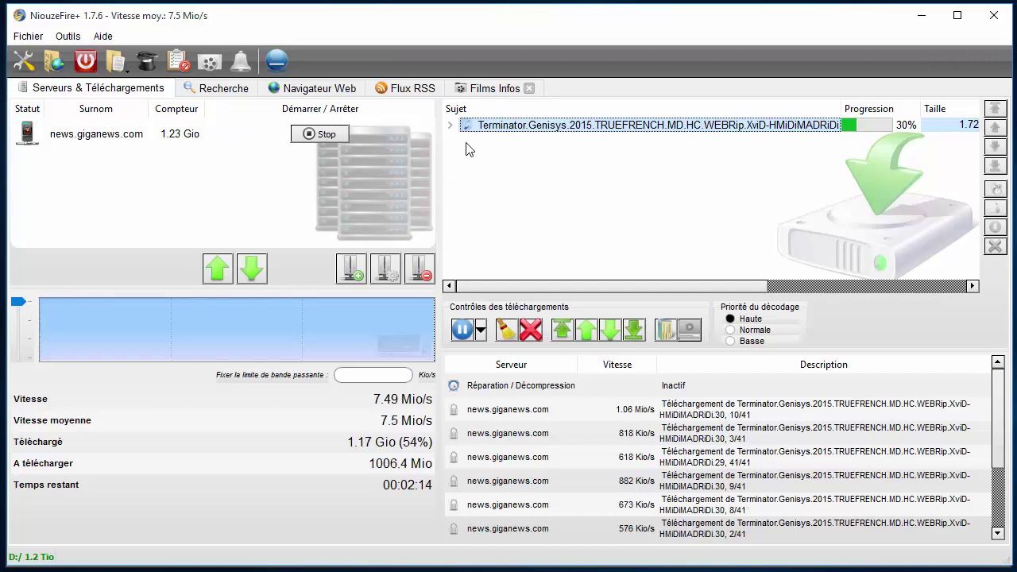
{"action": "mouse_move", "coordinate": [466, 129]}
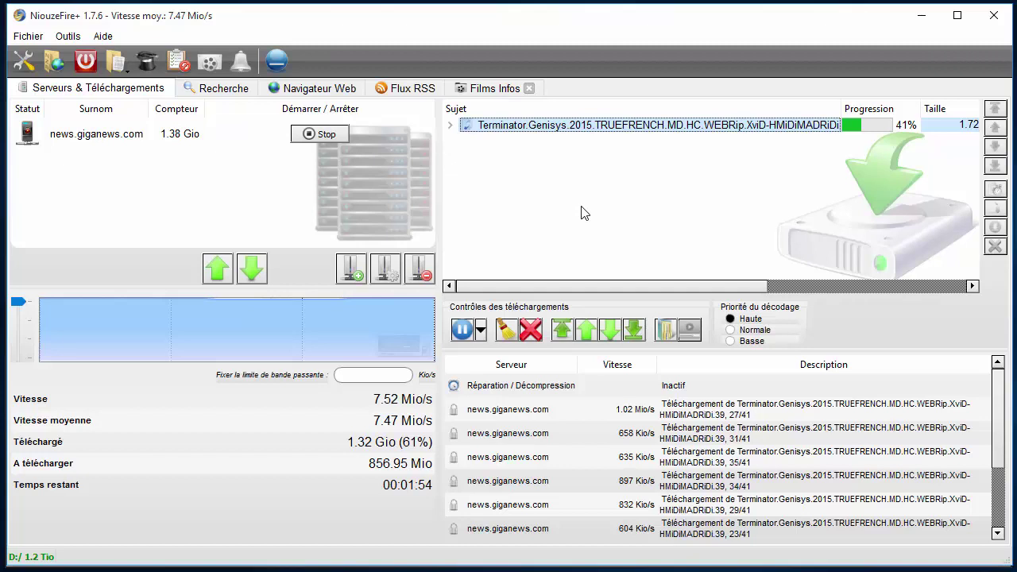
{"action": "mouse_move", "coordinate": [498, 132]}
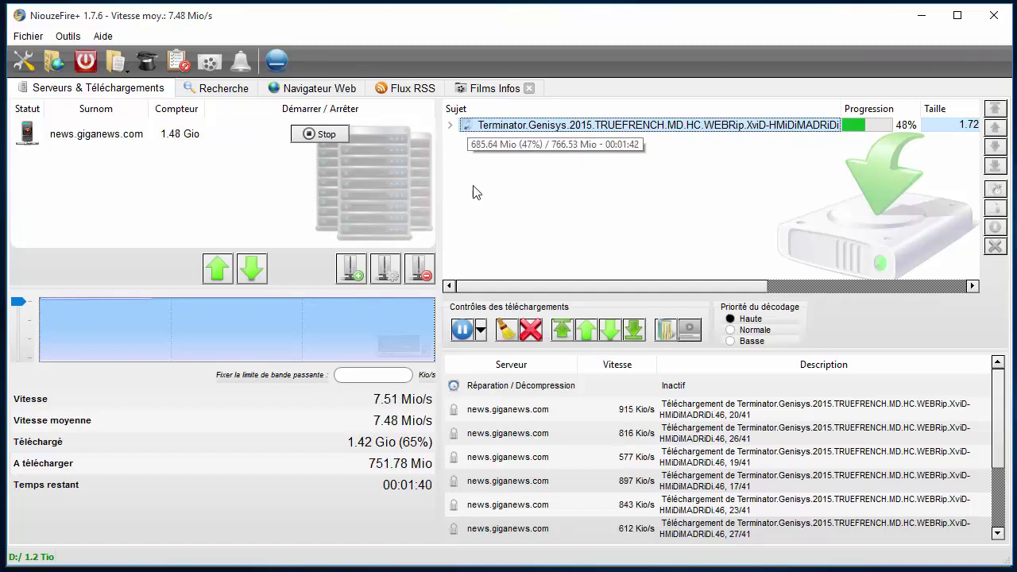
{"action": "left_click", "coordinate": [468, 128]}
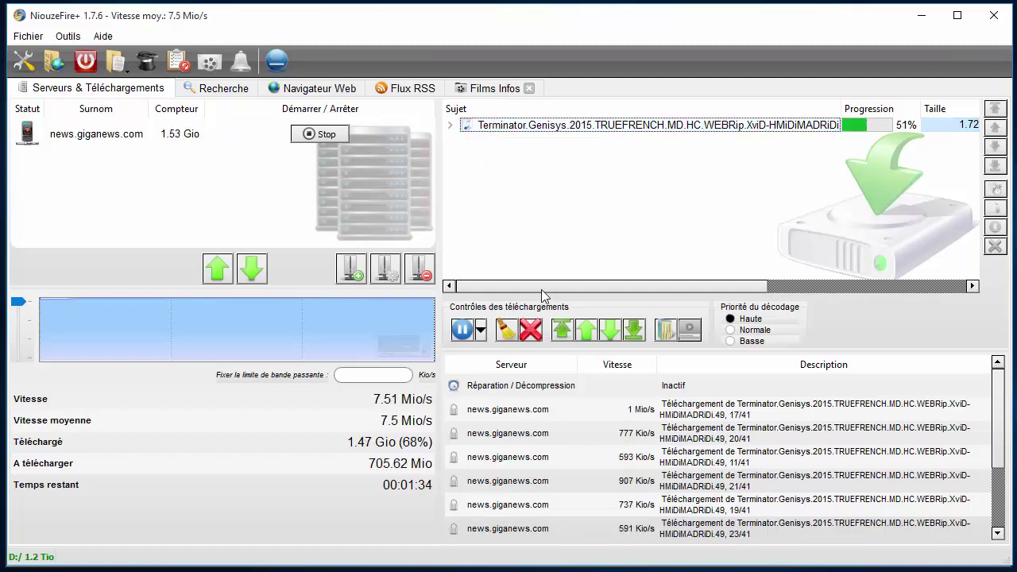
{"action": "left_click", "coordinate": [530, 329]}
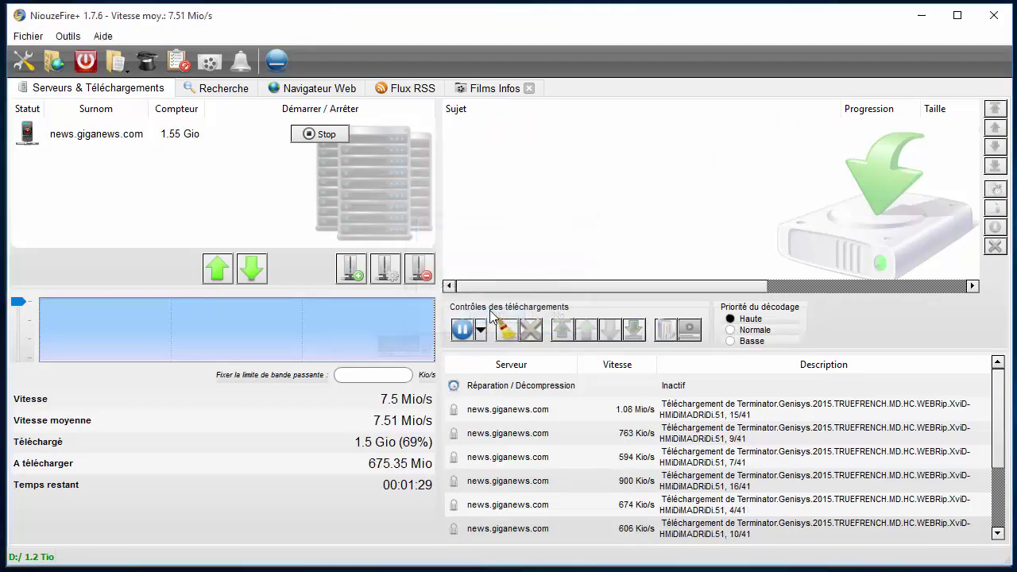
{"action": "left_click", "coordinate": [495, 319]}
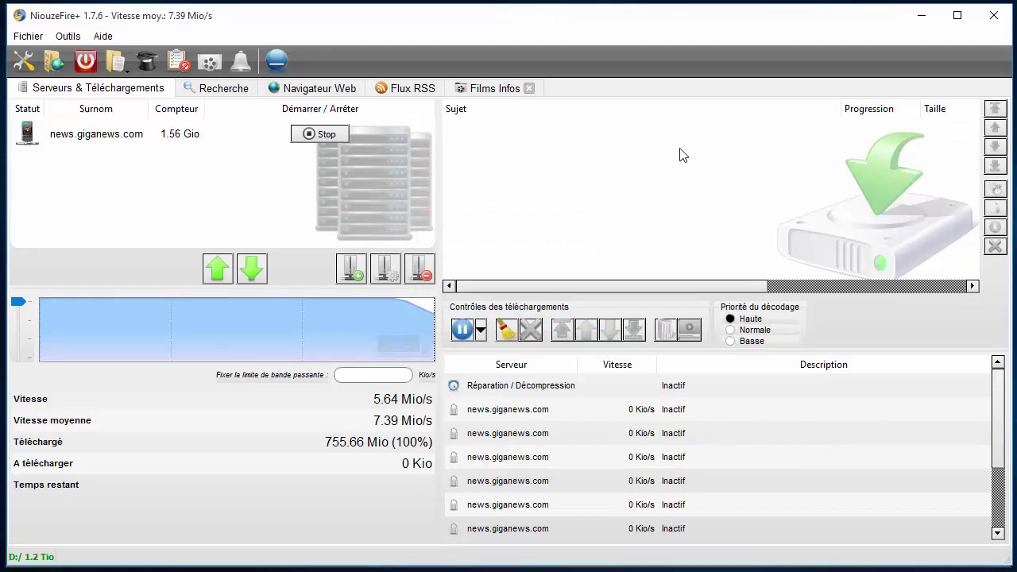
Step: Switch back to the browser and close the Terminator Genisys results page on Binsearch
{"action": "left_click", "coordinate": [921, 15]}
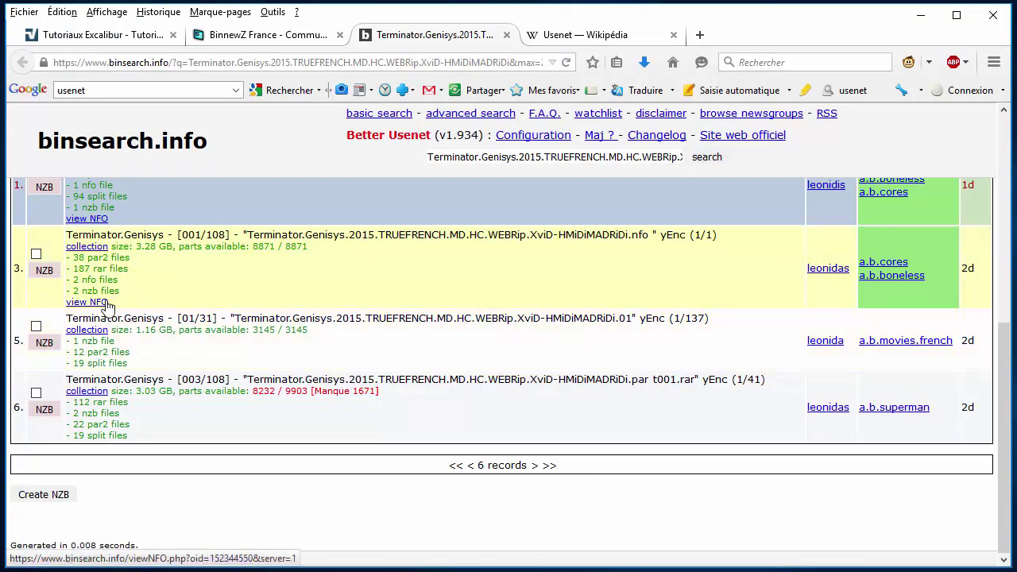
{"action": "scroll", "coordinate": [333, 386], "scroll_direction": "up", "scroll_amount": 5}
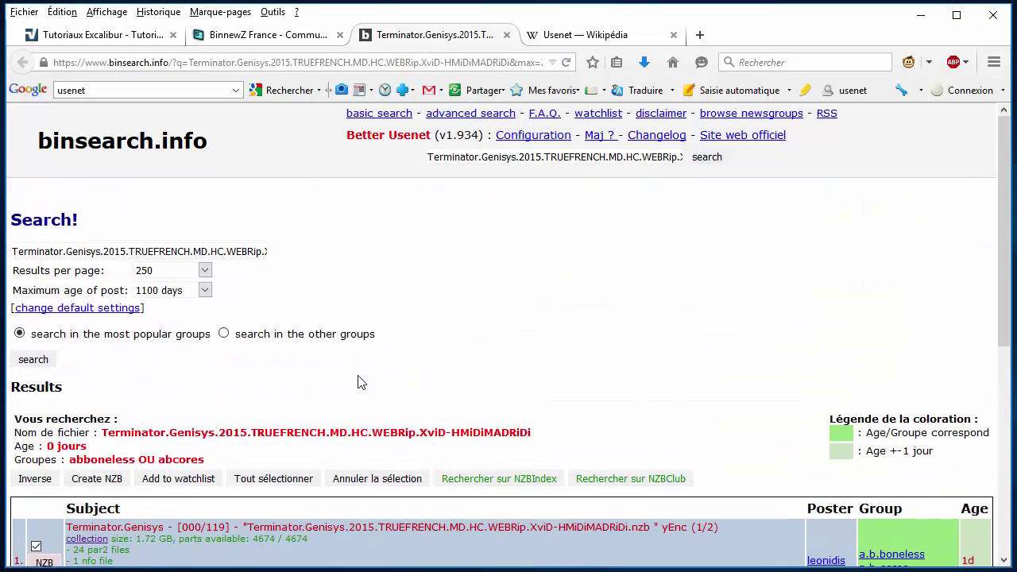
{"action": "left_click", "coordinate": [506, 35]}
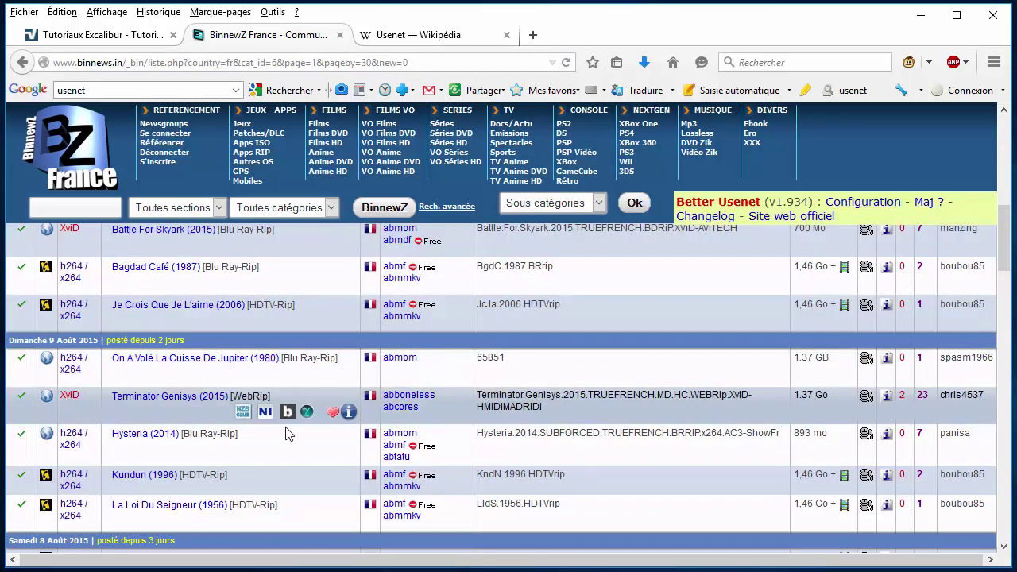
Step: Look up the 11 August entry Seediq Bale (2011) on Binsearch and close its results page
{"action": "scroll", "coordinate": [287, 433], "scroll_direction": "up", "scroll_amount": 10}
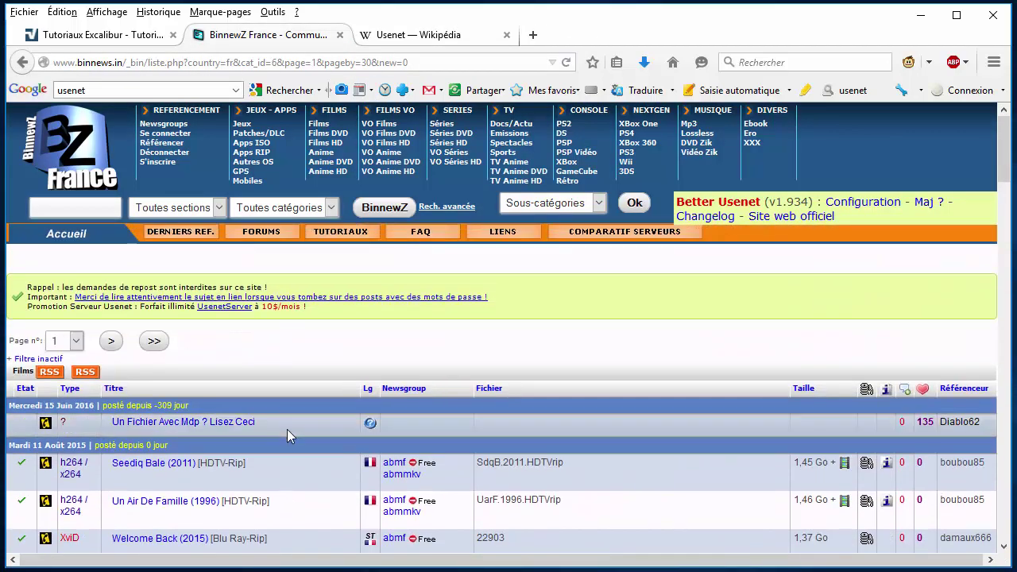
{"action": "scroll", "coordinate": [286, 429], "scroll_direction": "down", "scroll_amount": 2}
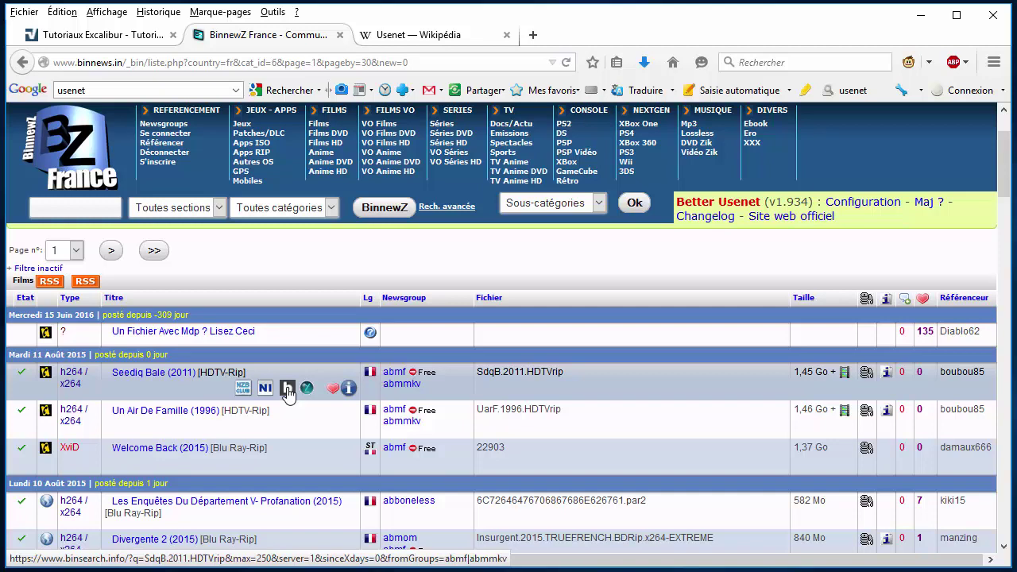
{"action": "left_click", "coordinate": [287, 389]}
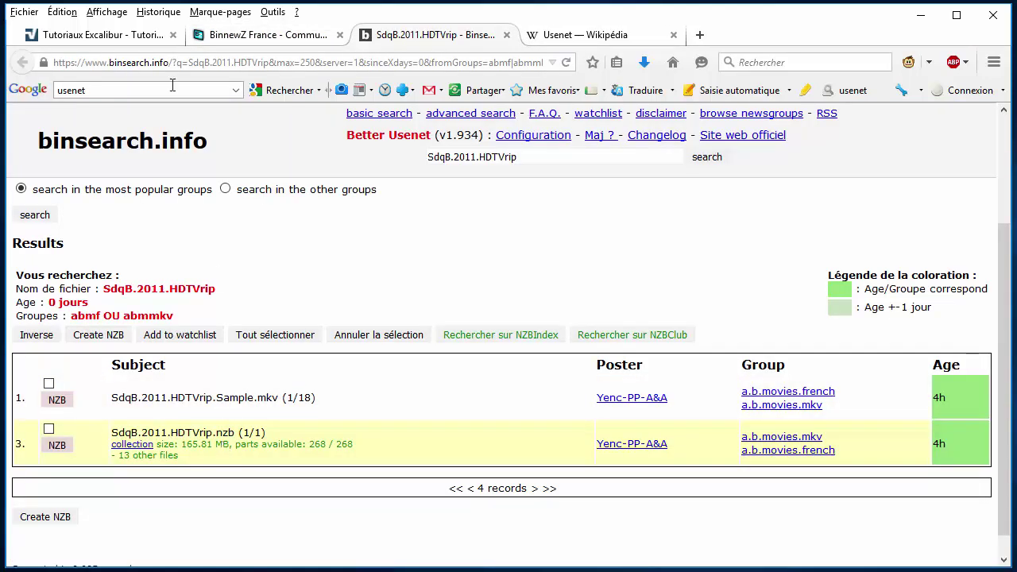
{"action": "left_click", "coordinate": [505, 34]}
Step: Look up the 11 August entry Welcome Back (2015) on Binsearch and read through the 22903.avi NFO
{"action": "scroll", "coordinate": [325, 434], "scroll_direction": "down", "scroll_amount": 2}
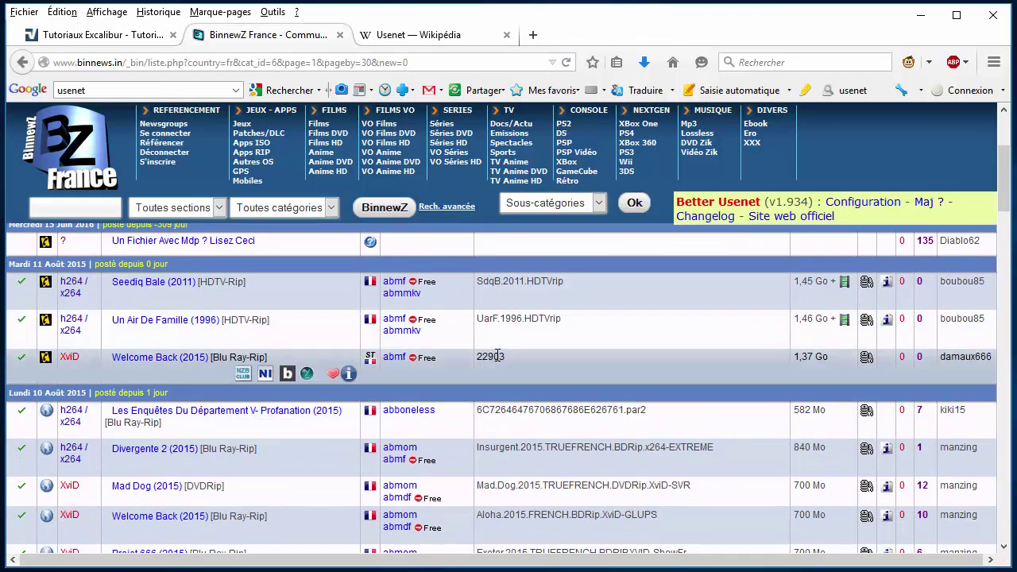
{"action": "left_click", "coordinate": [287, 375]}
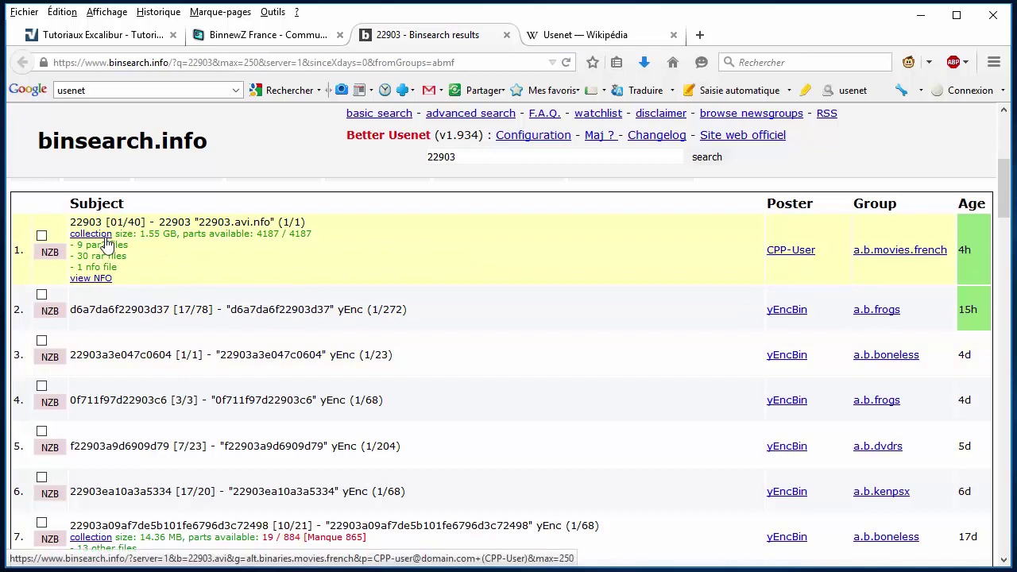
{"action": "left_click", "coordinate": [95, 278]}
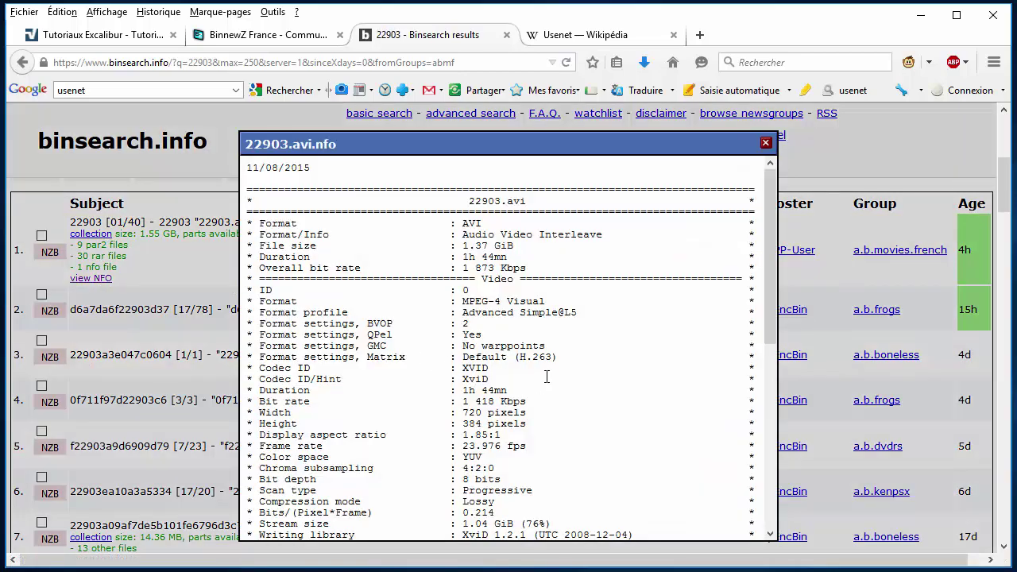
{"action": "left_click_drag", "start_coordinate": [768, 225], "coordinate": [744, 442]}
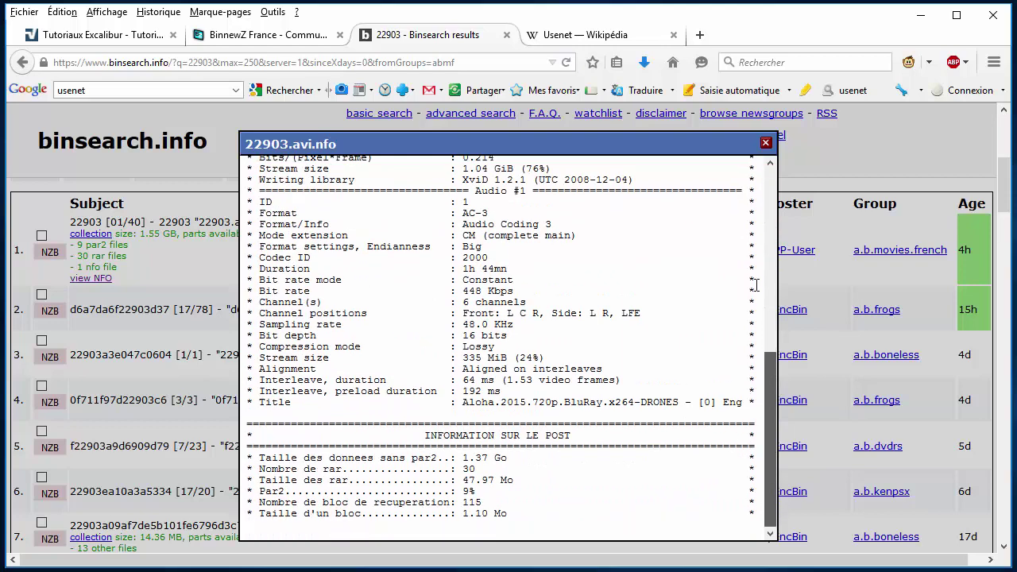
{"action": "left_click", "coordinate": [766, 143]}
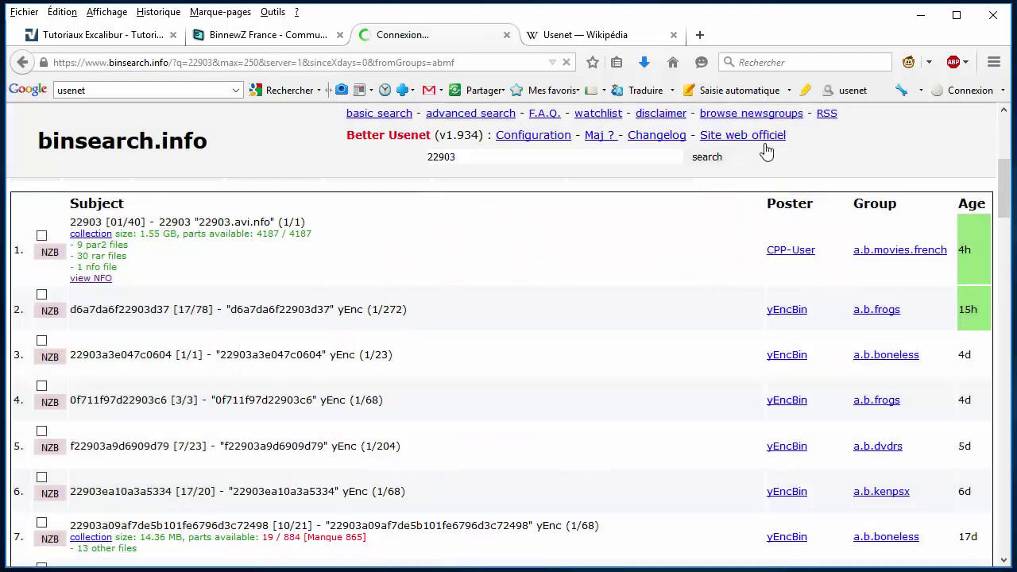
Step: Create an NZB containing only 22903.avi.part01.rar from the 22903 collection and send it to NiouzeFire+ for download
{"action": "left_click", "coordinate": [103, 237]}
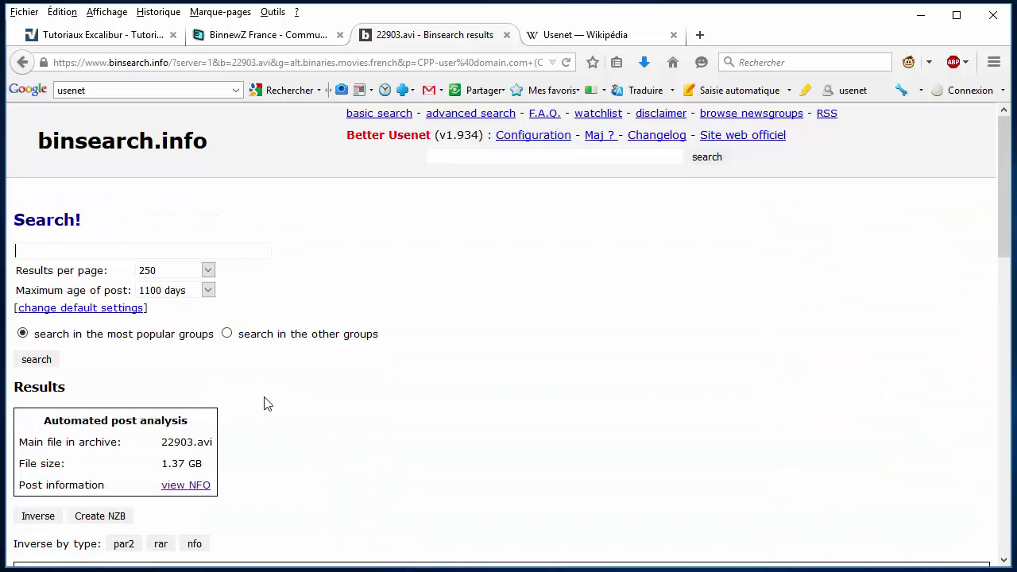
{"action": "scroll", "coordinate": [266, 404], "scroll_direction": "down", "scroll_amount": 15}
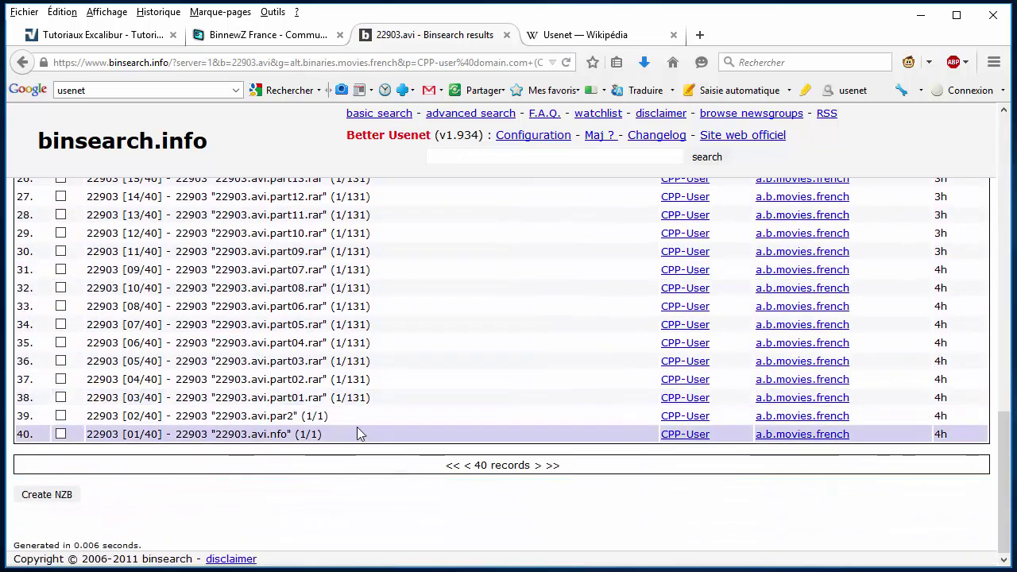
{"action": "left_click", "coordinate": [61, 396]}
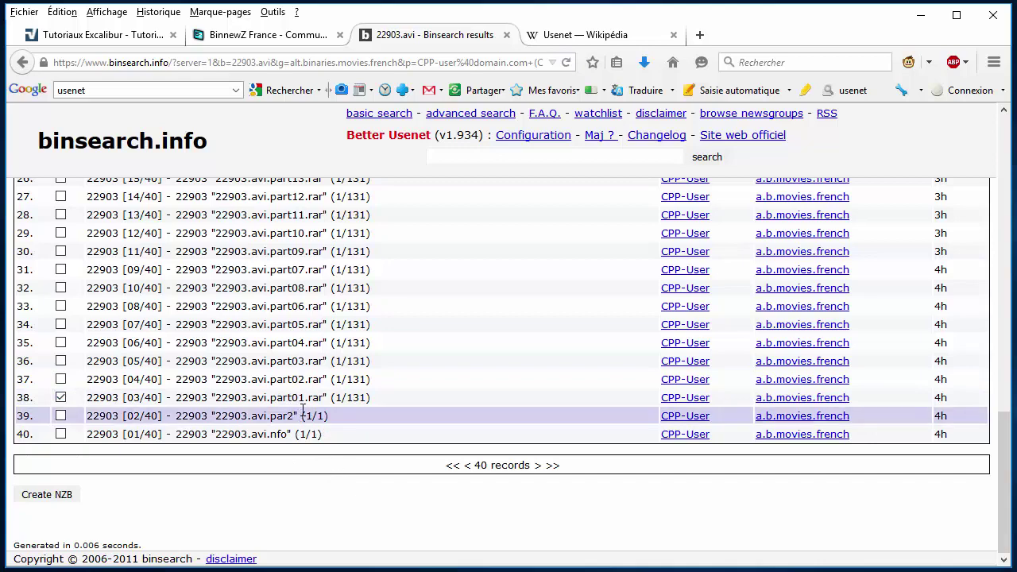
{"action": "left_click", "coordinate": [49, 496]}
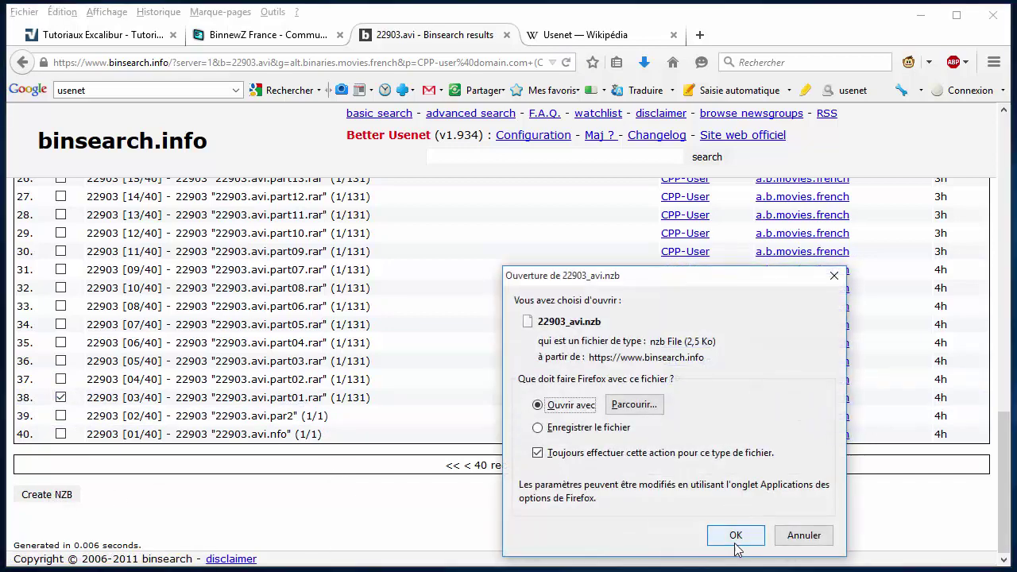
{"action": "left_click", "coordinate": [735, 535]}
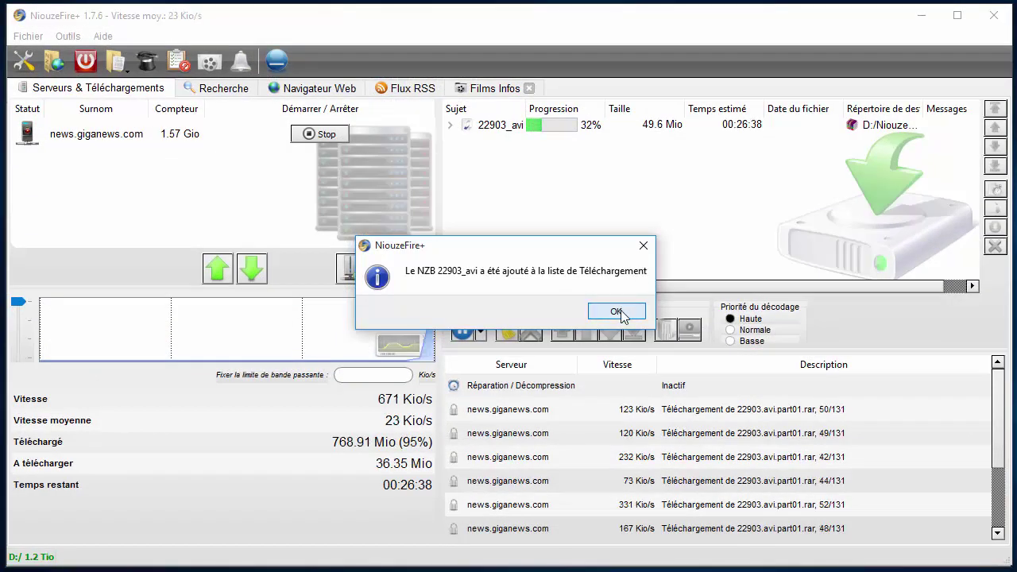
{"action": "left_click", "coordinate": [617, 311]}
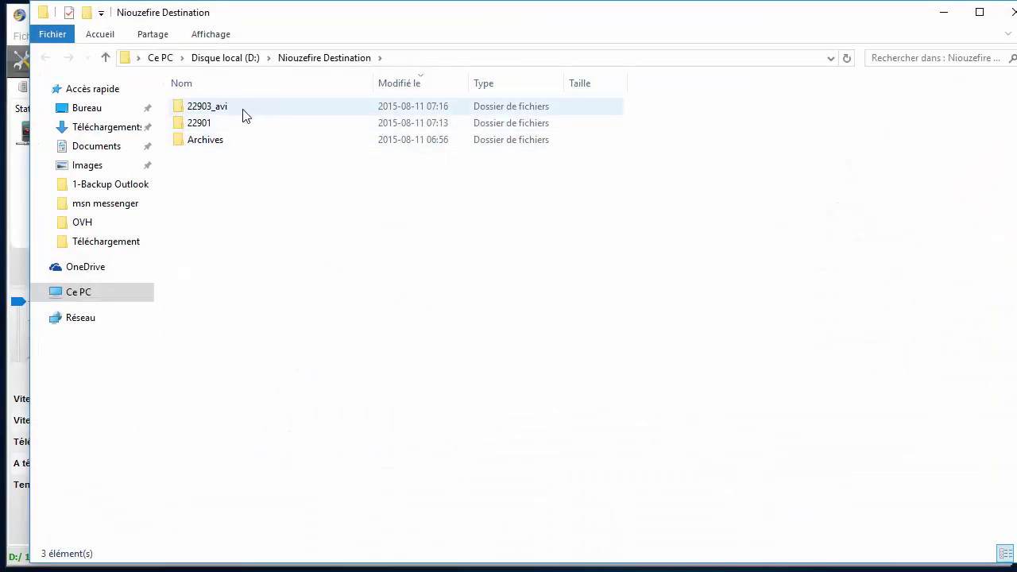
Step: Open 22903.avi.part01.rar from the 22903_avi destination folder in WinRAR and select 22903.avi to check for password protection
{"action": "left_click", "coordinate": [244, 114]}
{"action": "double_click", "coordinate": [244, 113]}
{"action": "double_click", "coordinate": [254, 117]}
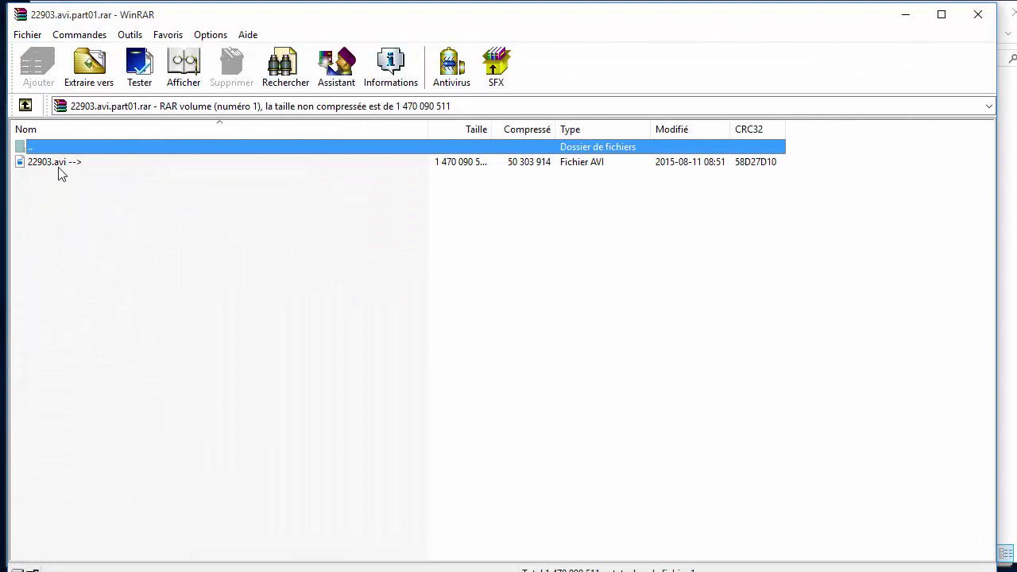
{"action": "left_click", "coordinate": [59, 164]}
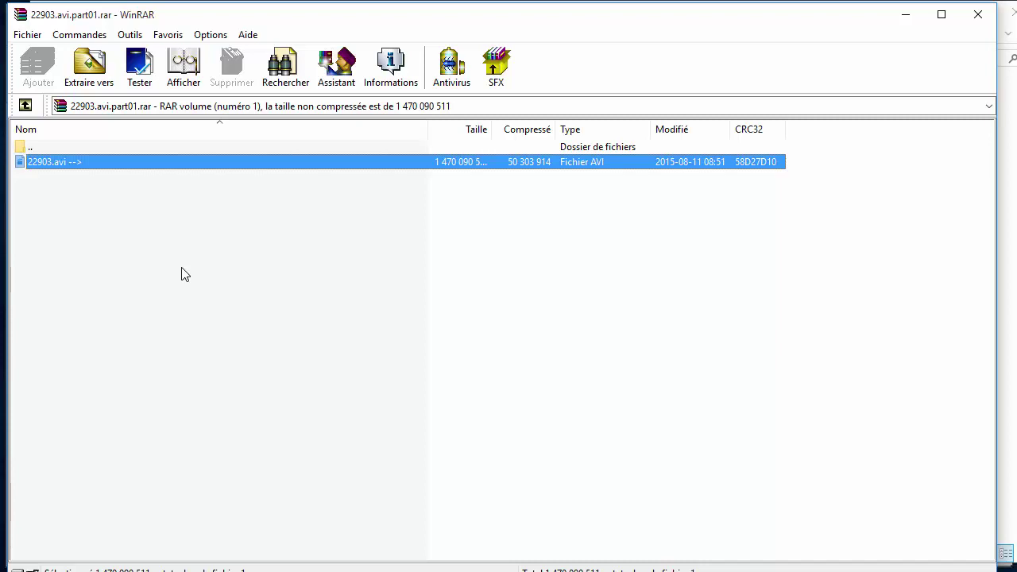
Step: Finish checking 22903.avi in the archive and close both the archive and the 22903_avi folder
{"action": "left_click", "coordinate": [182, 274]}
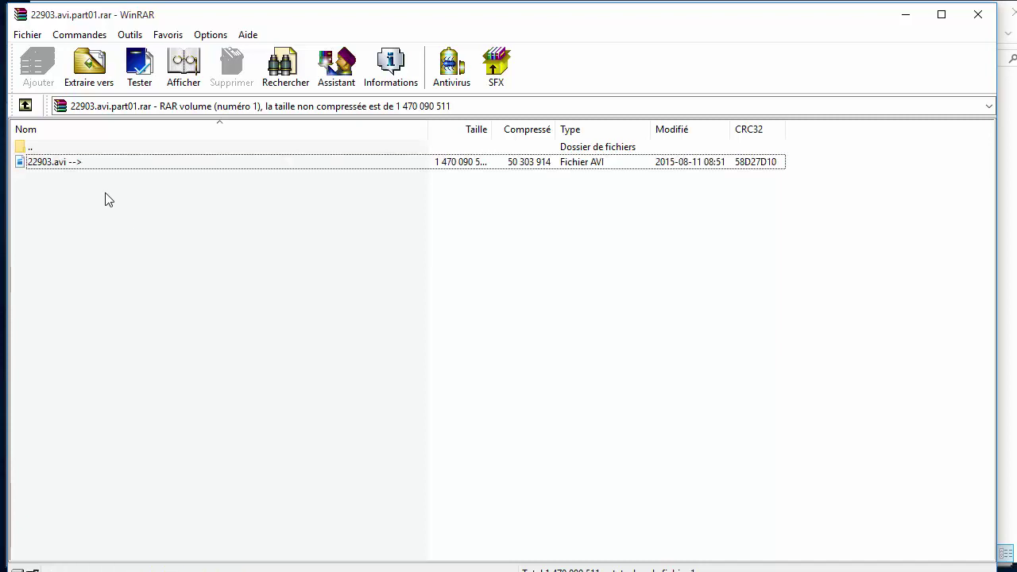
{"action": "left_click", "coordinate": [69, 165]}
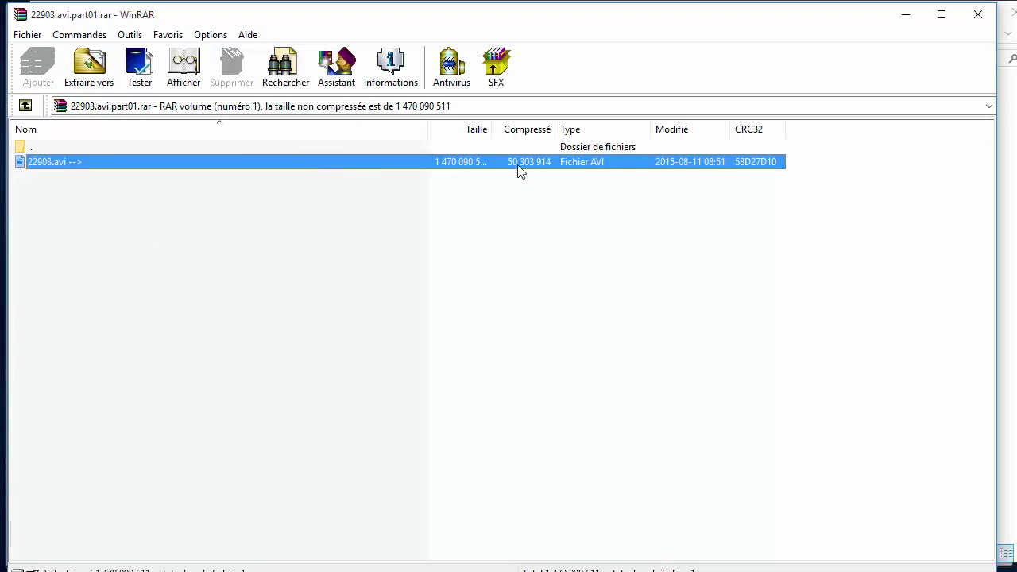
{"action": "left_click", "coordinate": [977, 15]}
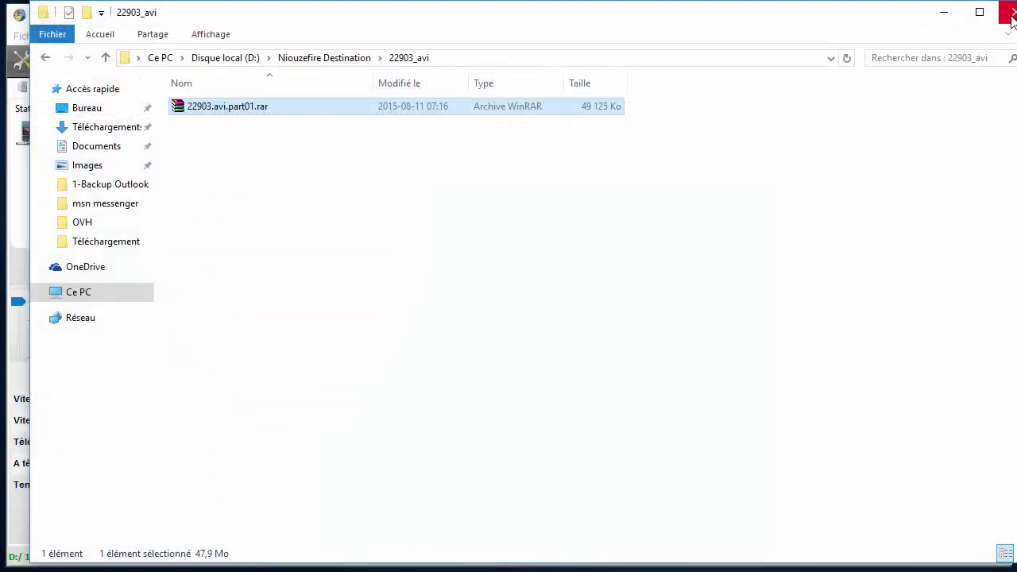
{"action": "left_click", "coordinate": [1005, 9]}
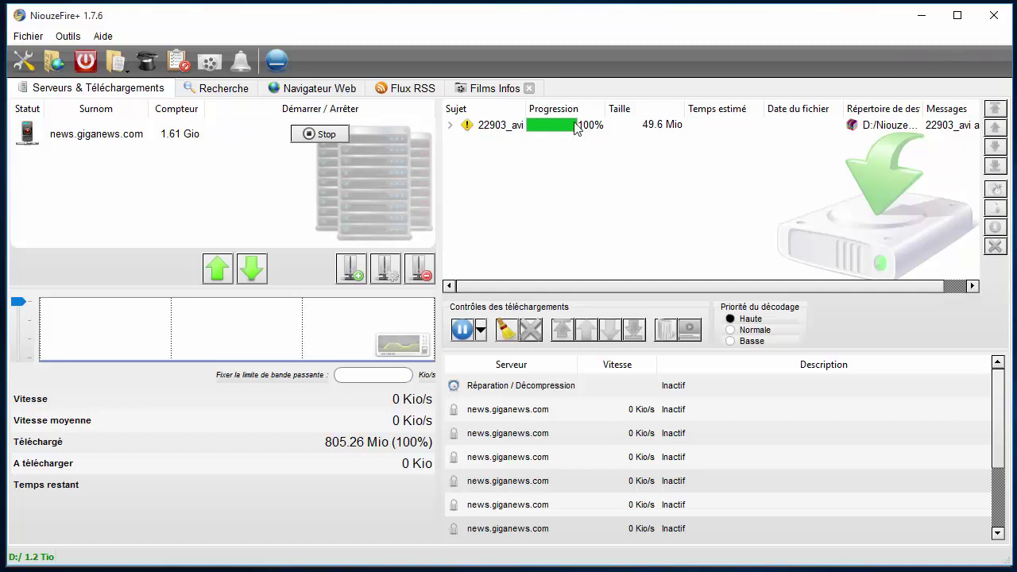
Step: Delete the 22903_avi NZB from the NiouzeFire+ download queue and quit the program
{"action": "left_click", "coordinate": [517, 126]}
{"action": "left_click", "coordinate": [530, 329]}
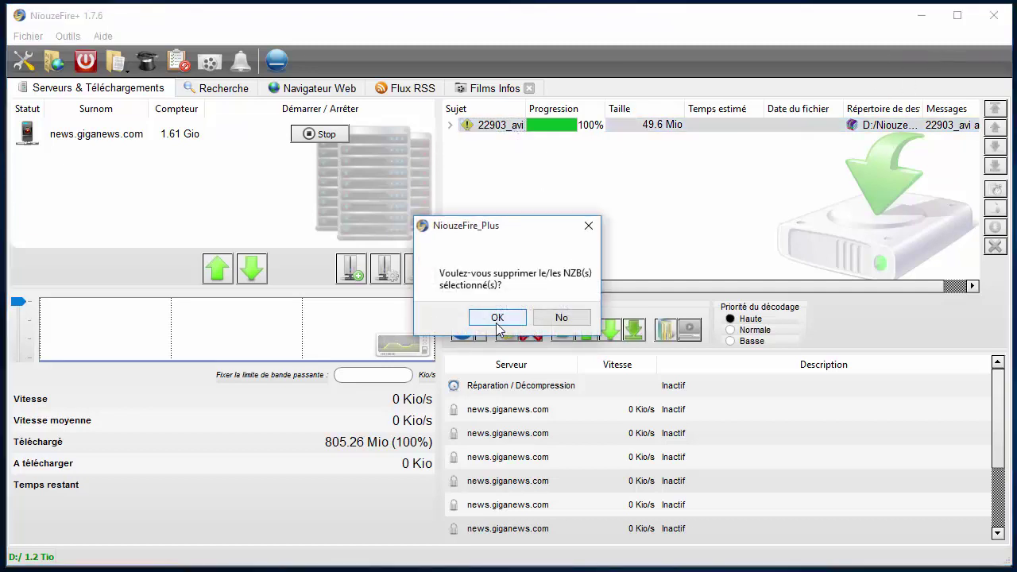
{"action": "left_click", "coordinate": [497, 318]}
{"action": "left_click", "coordinate": [992, 15]}
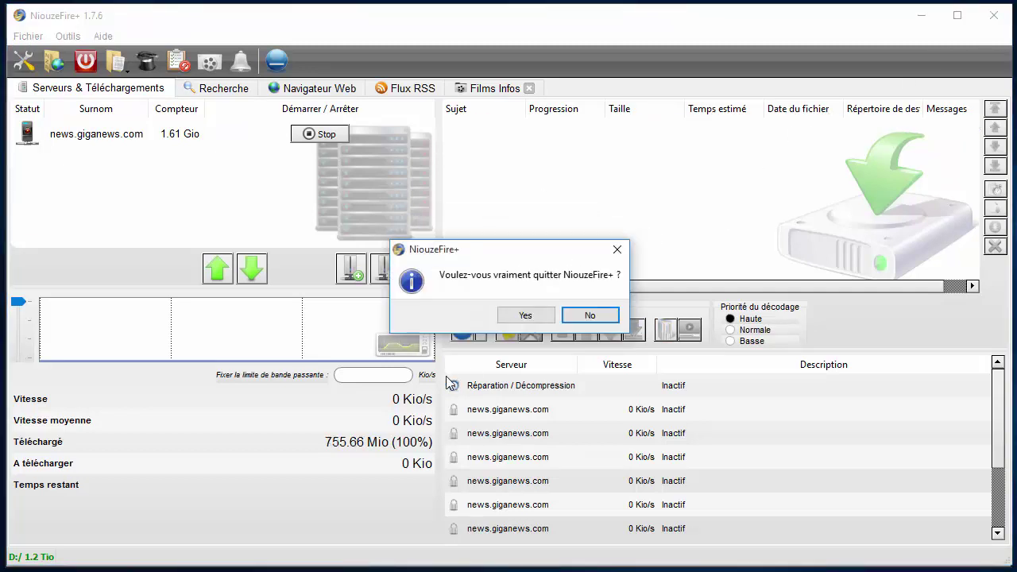
{"action": "left_click", "coordinate": [524, 316]}
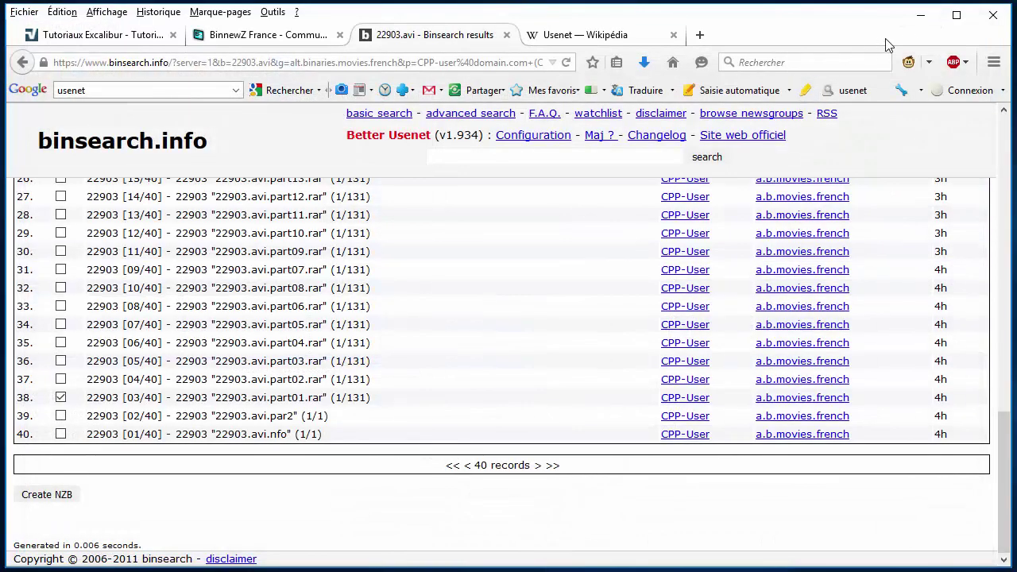
Step: Close the browser with all its tabs and bring up the black-and-white cartoon picture in the photo viewer
{"action": "left_click", "coordinate": [993, 15]}
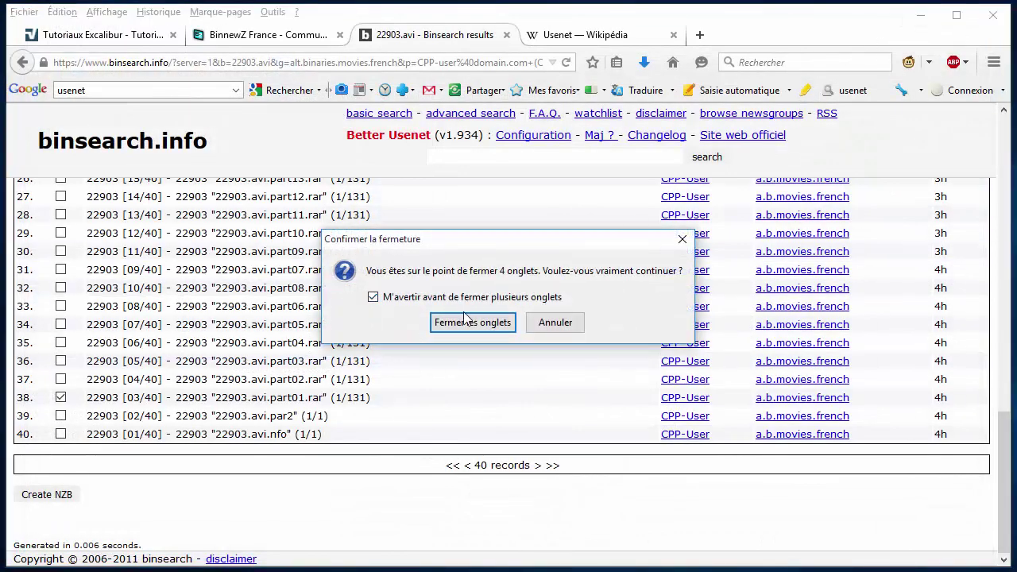
{"action": "left_click", "coordinate": [465, 318]}
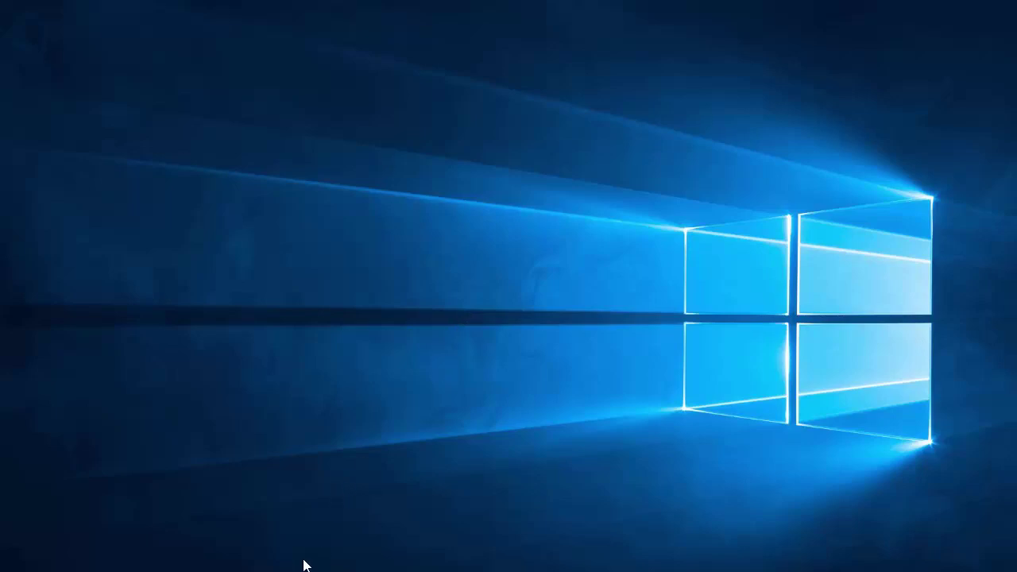
{"action": "left_click", "coordinate": [258, 568]}
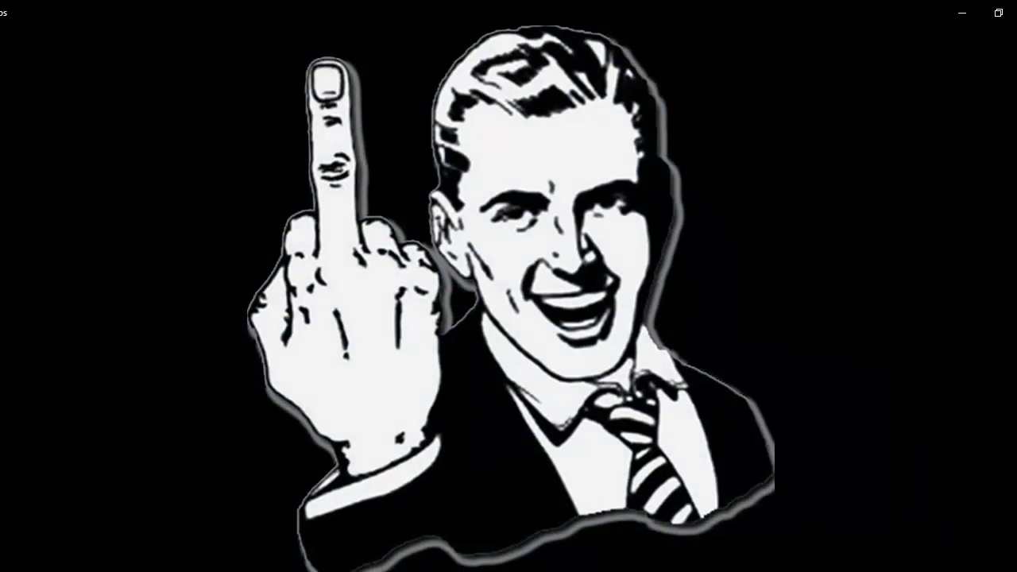